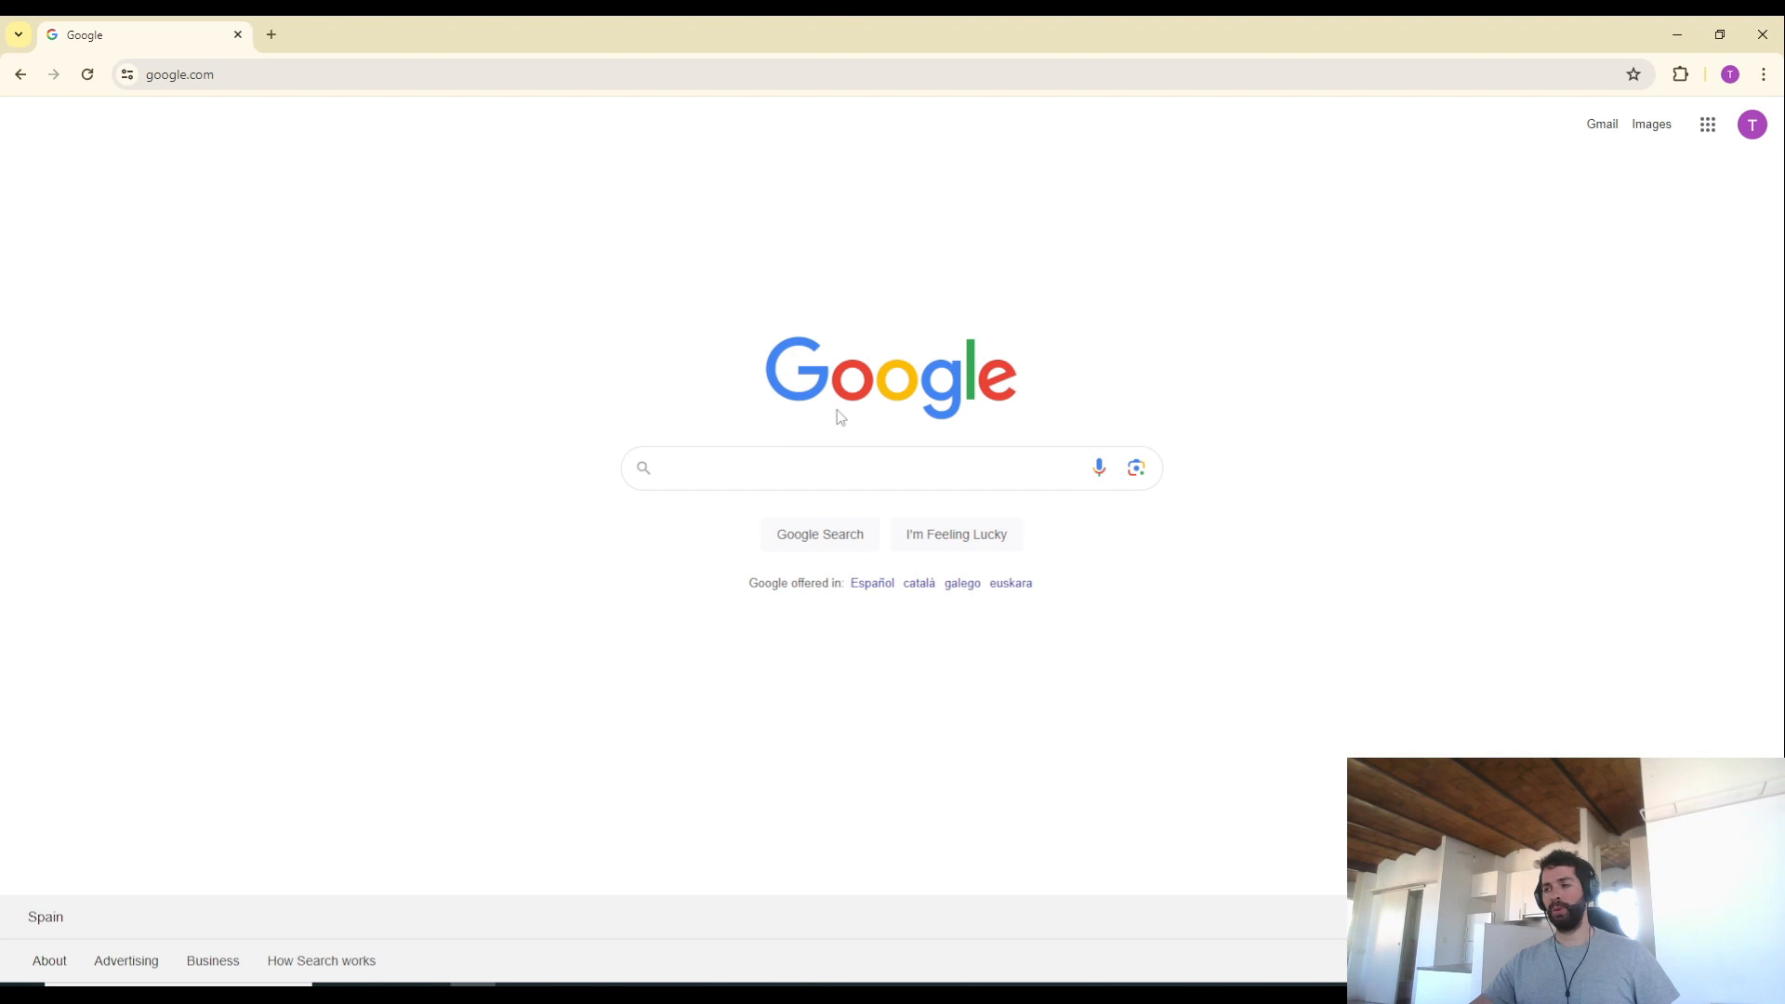
Search Google for "visual studio" and open the official Visual Studio website from the results
left_click(793, 465)
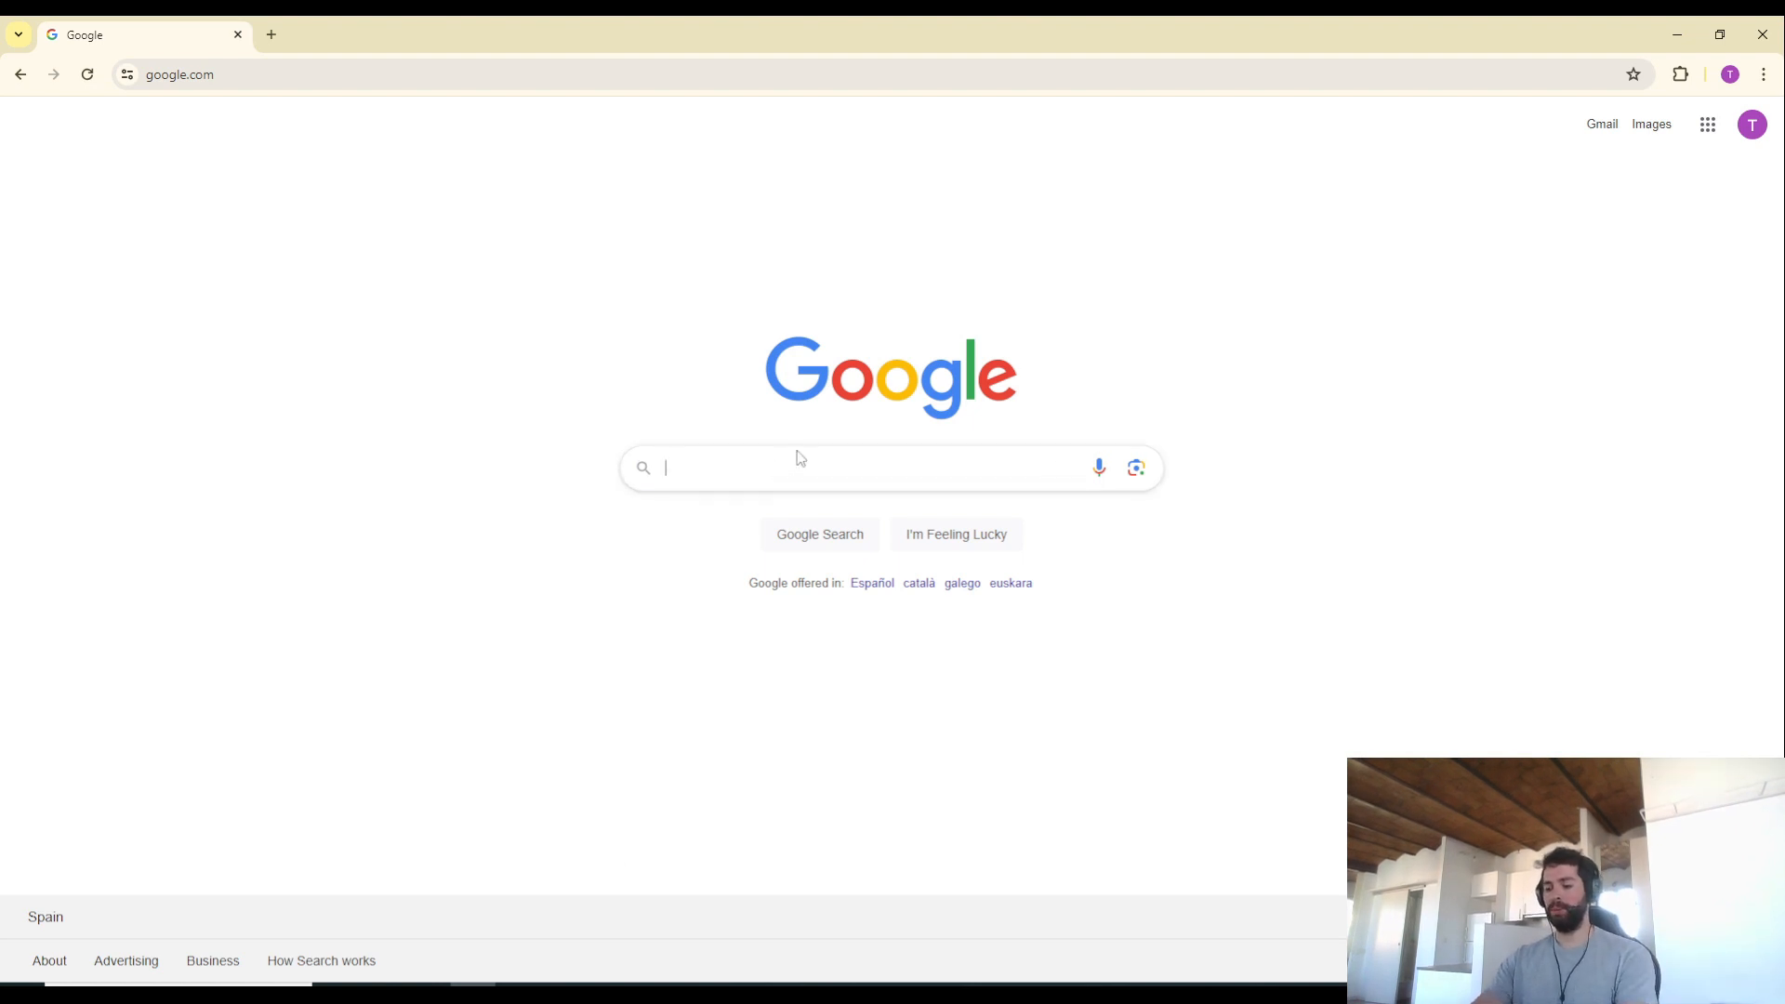
type("visual")
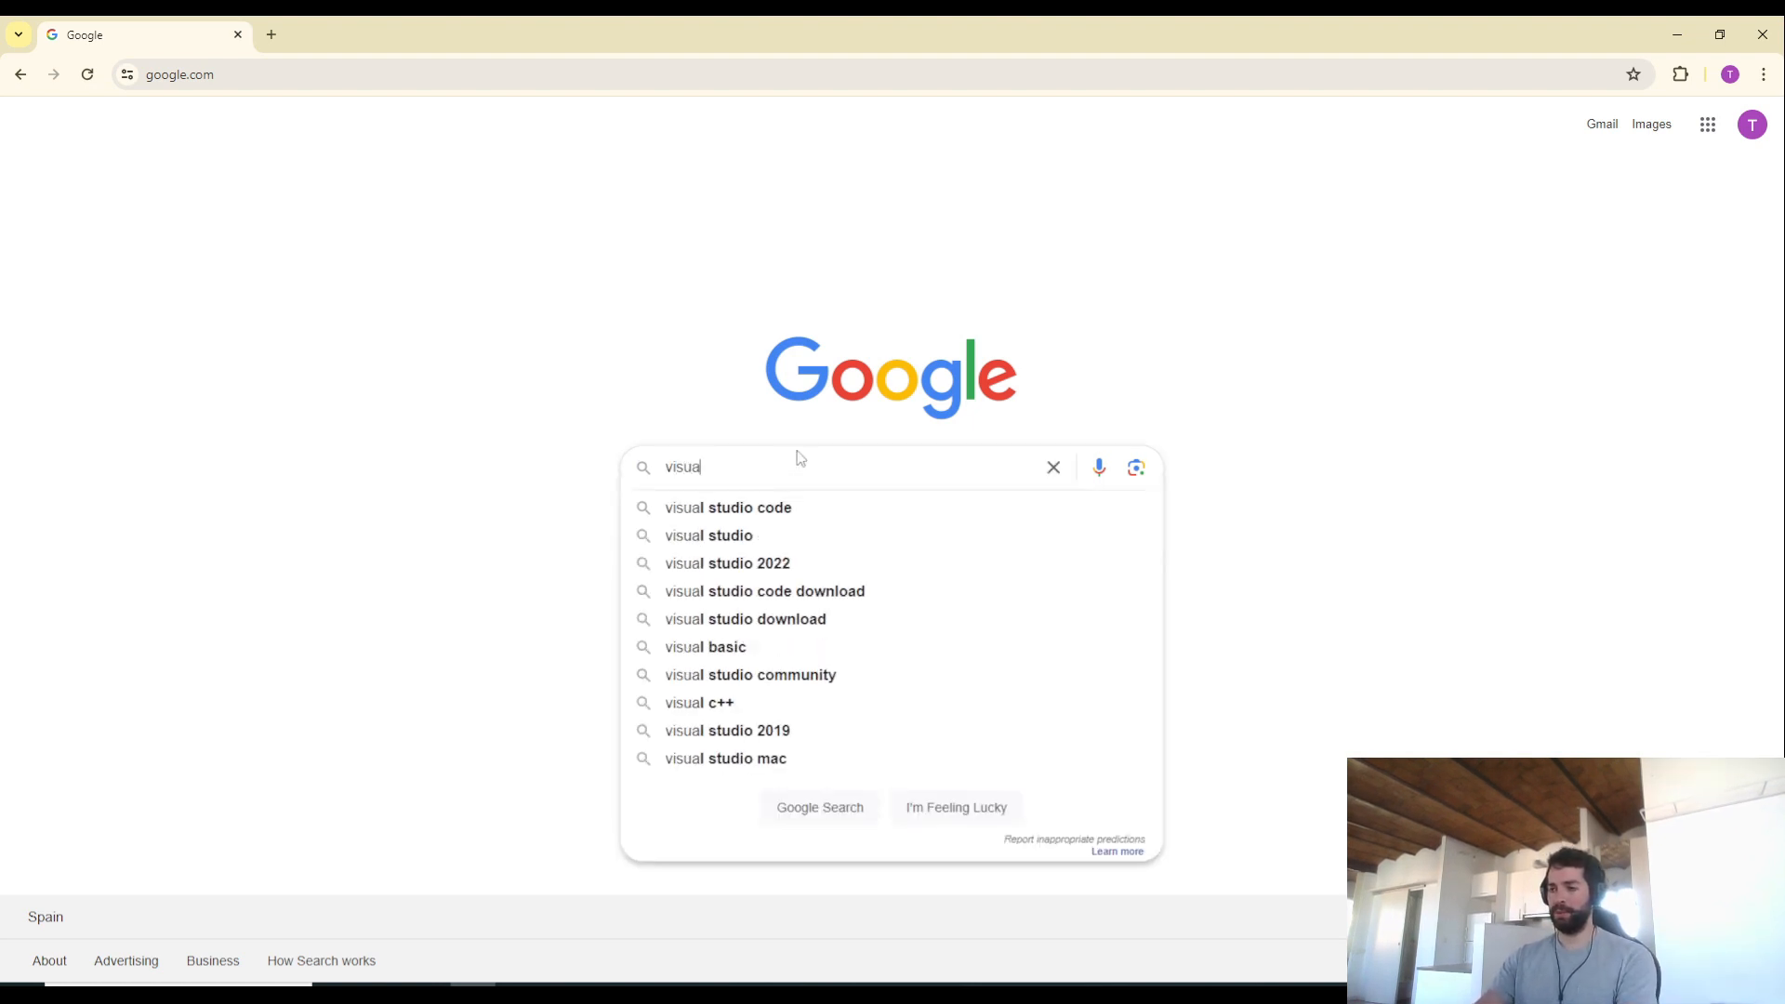
key("Down")
key("Down")
key("Return")
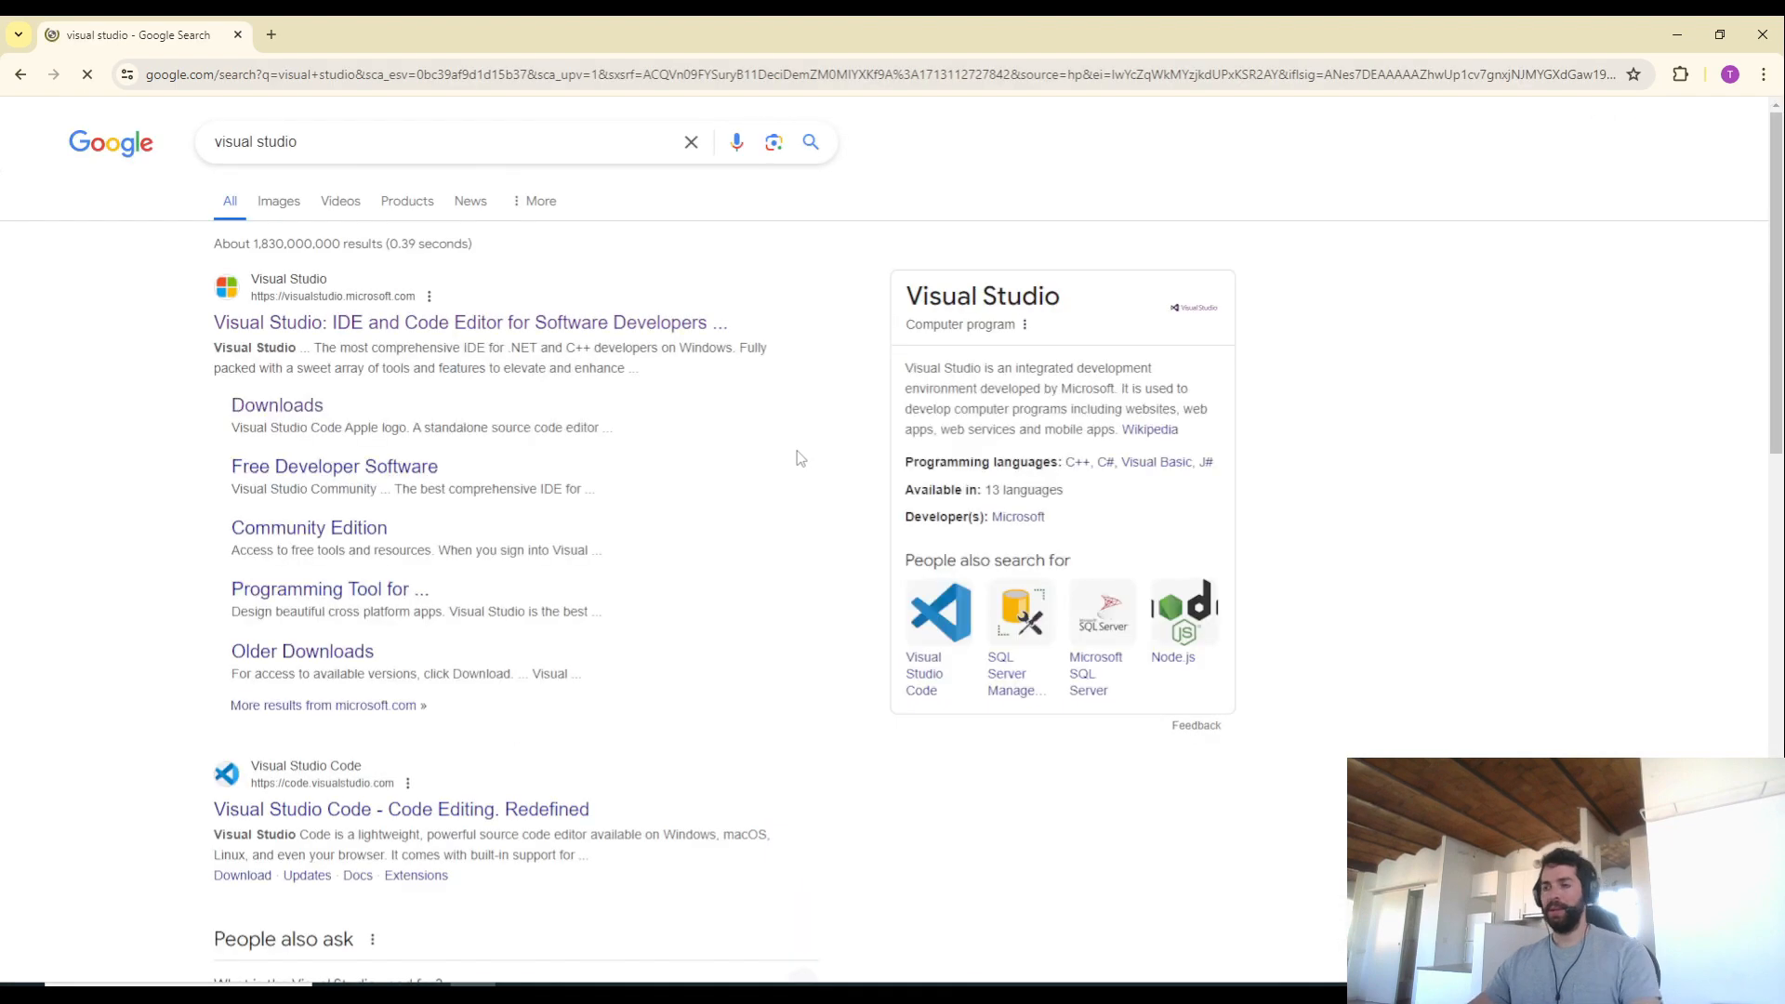
left_click(337, 323)
Download the Community 2022 edition of Visual Studio from the Visual Studio family section
scroll(516, 252, "down", 6)
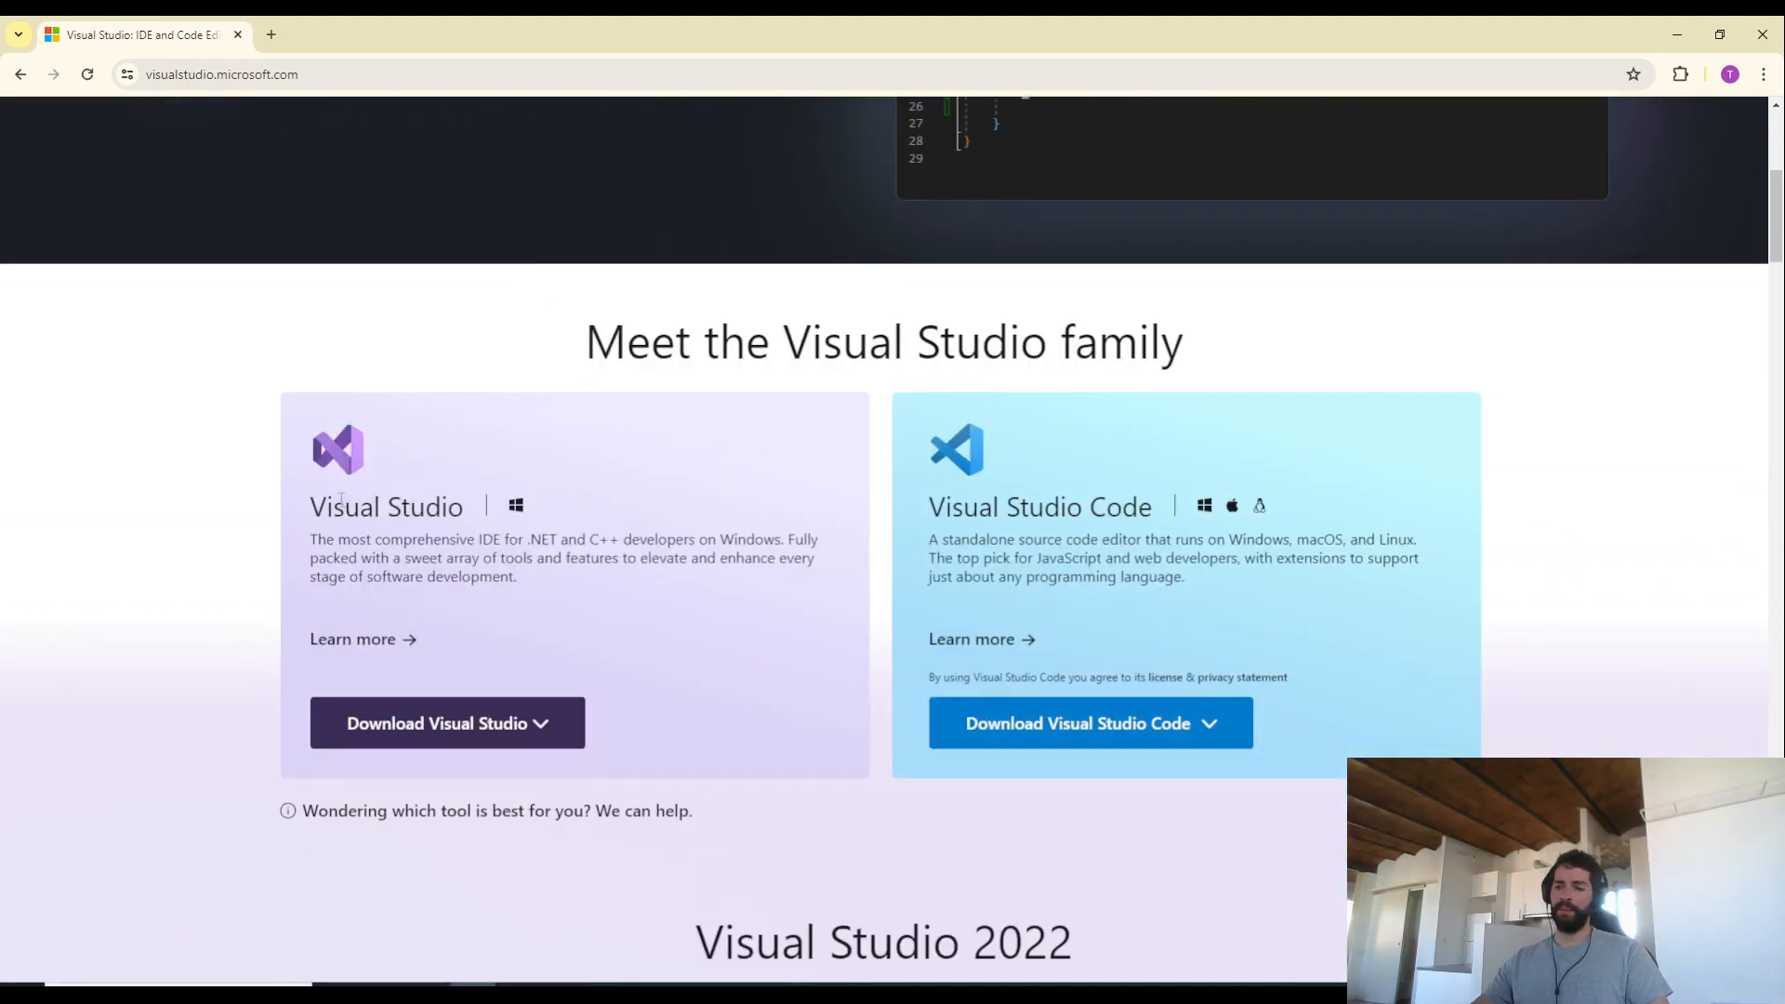
left_click_drag(313, 511, 504, 516)
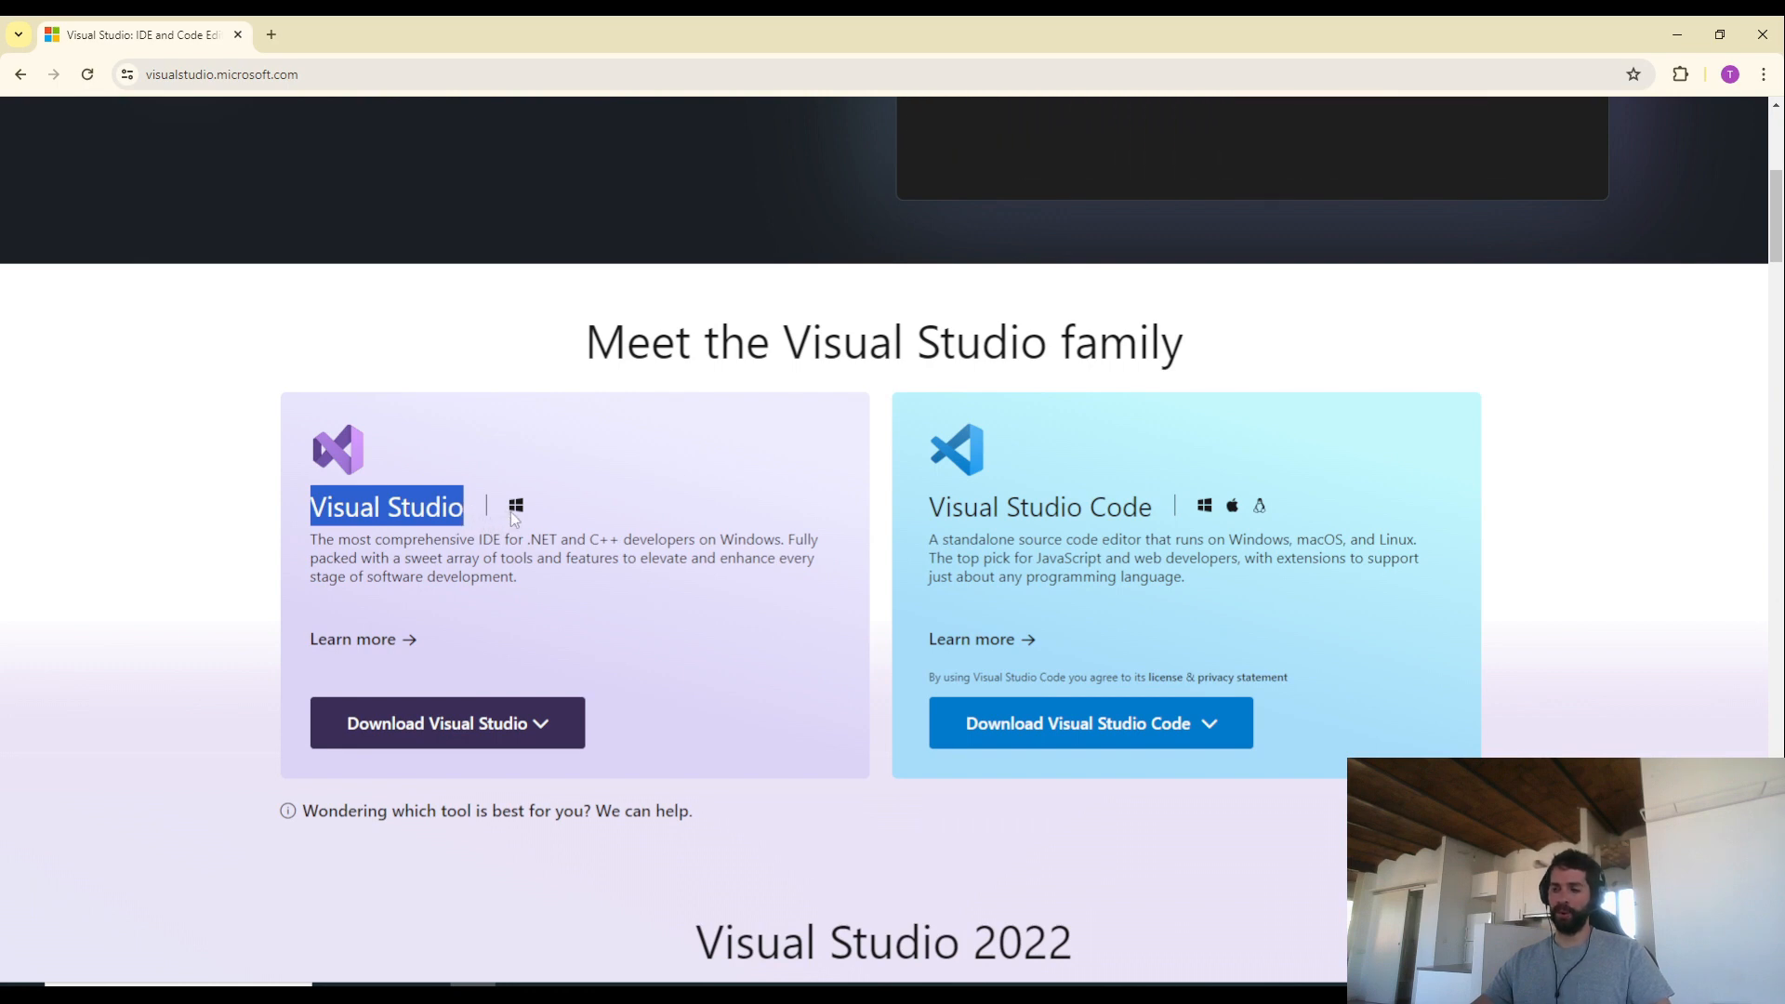
left_click(451, 724)
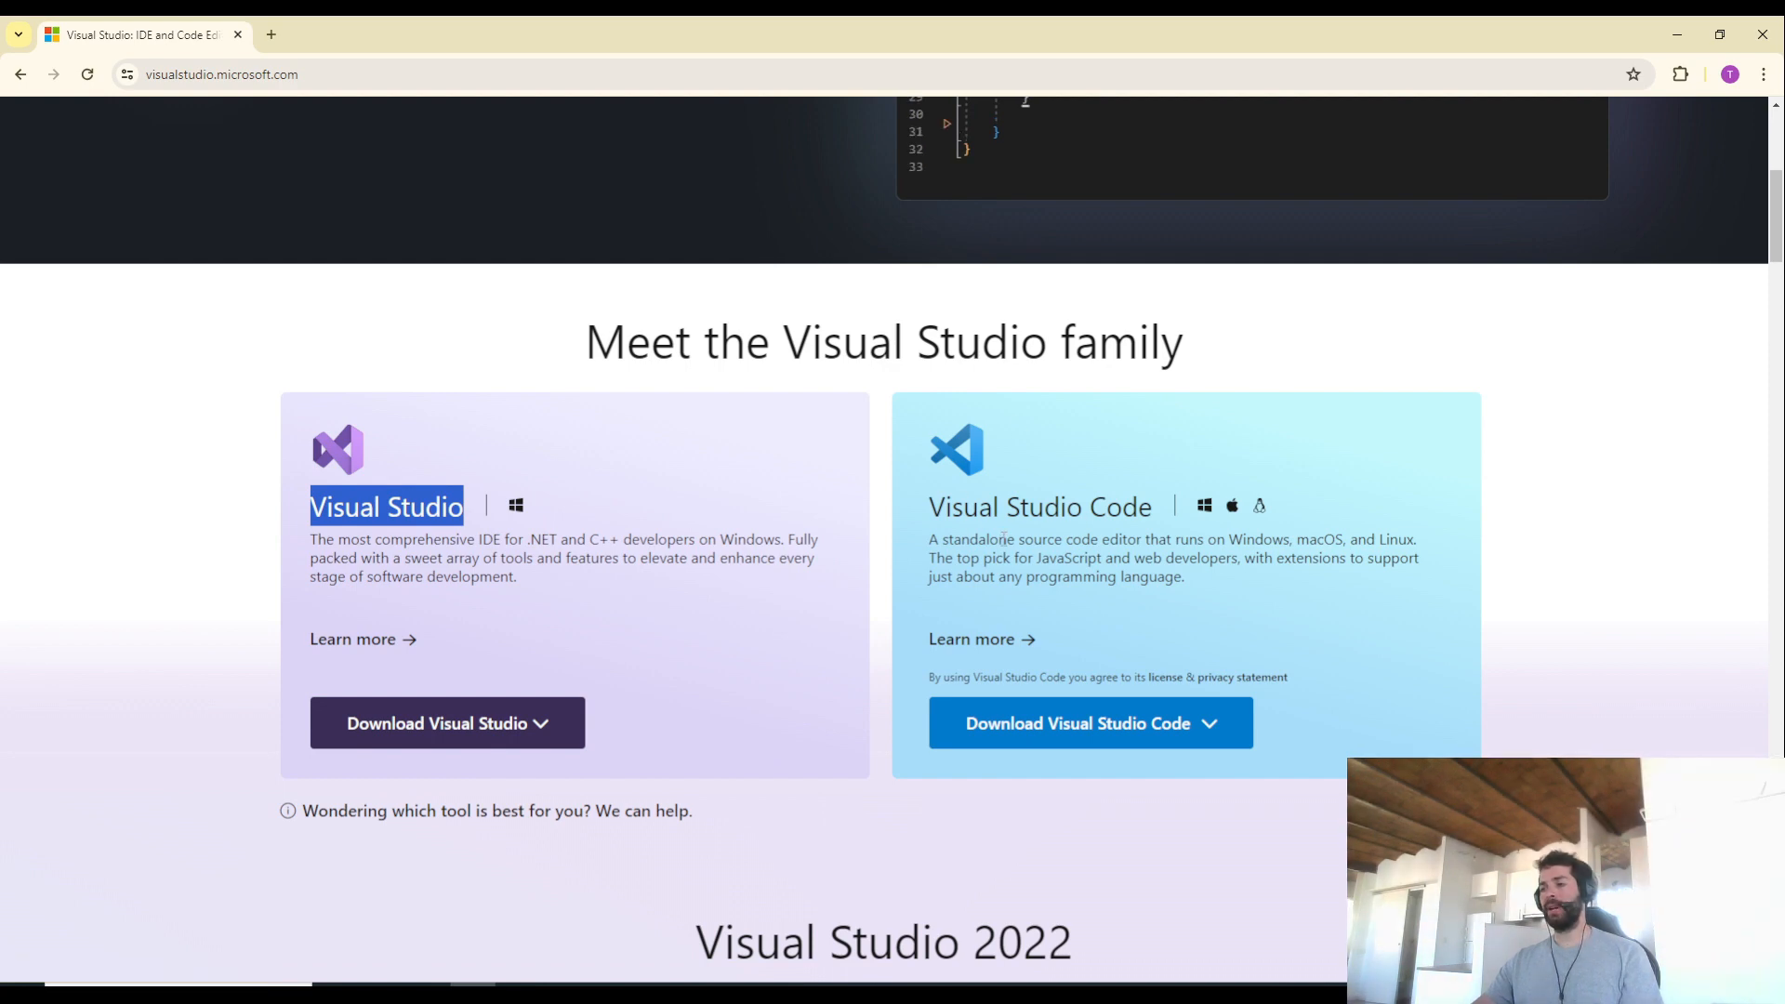
left_click_drag(937, 507, 1165, 514)
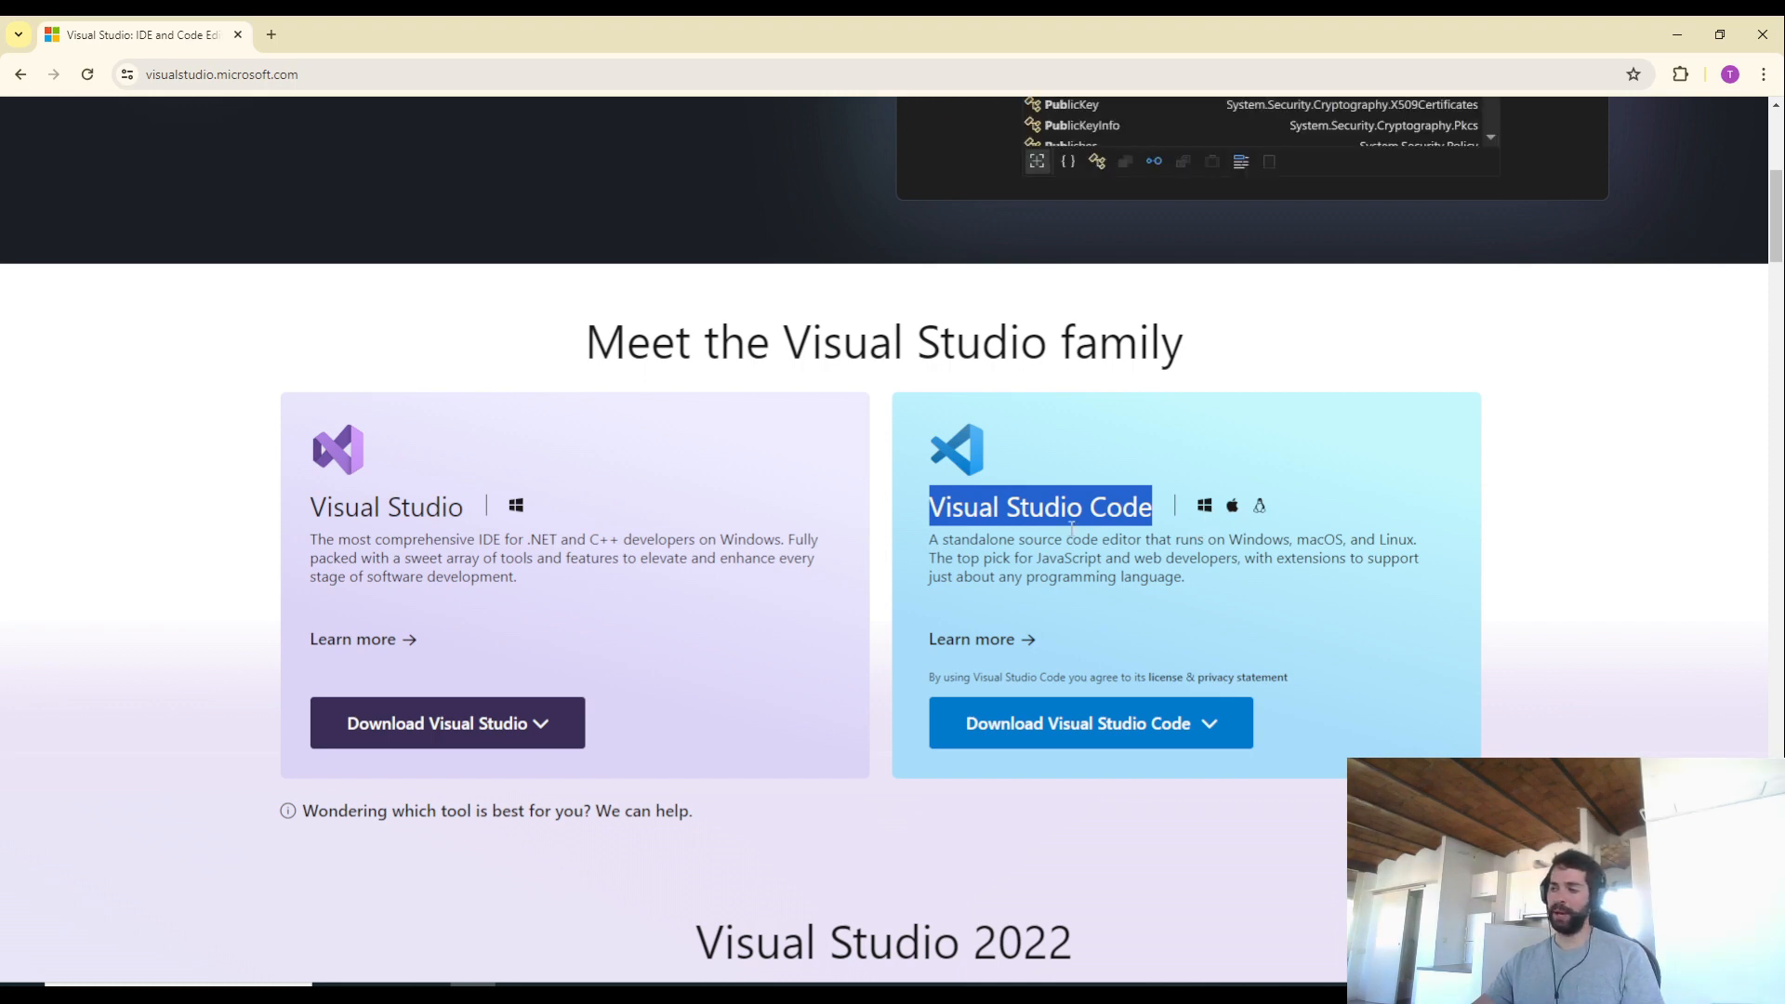
left_click(528, 738)
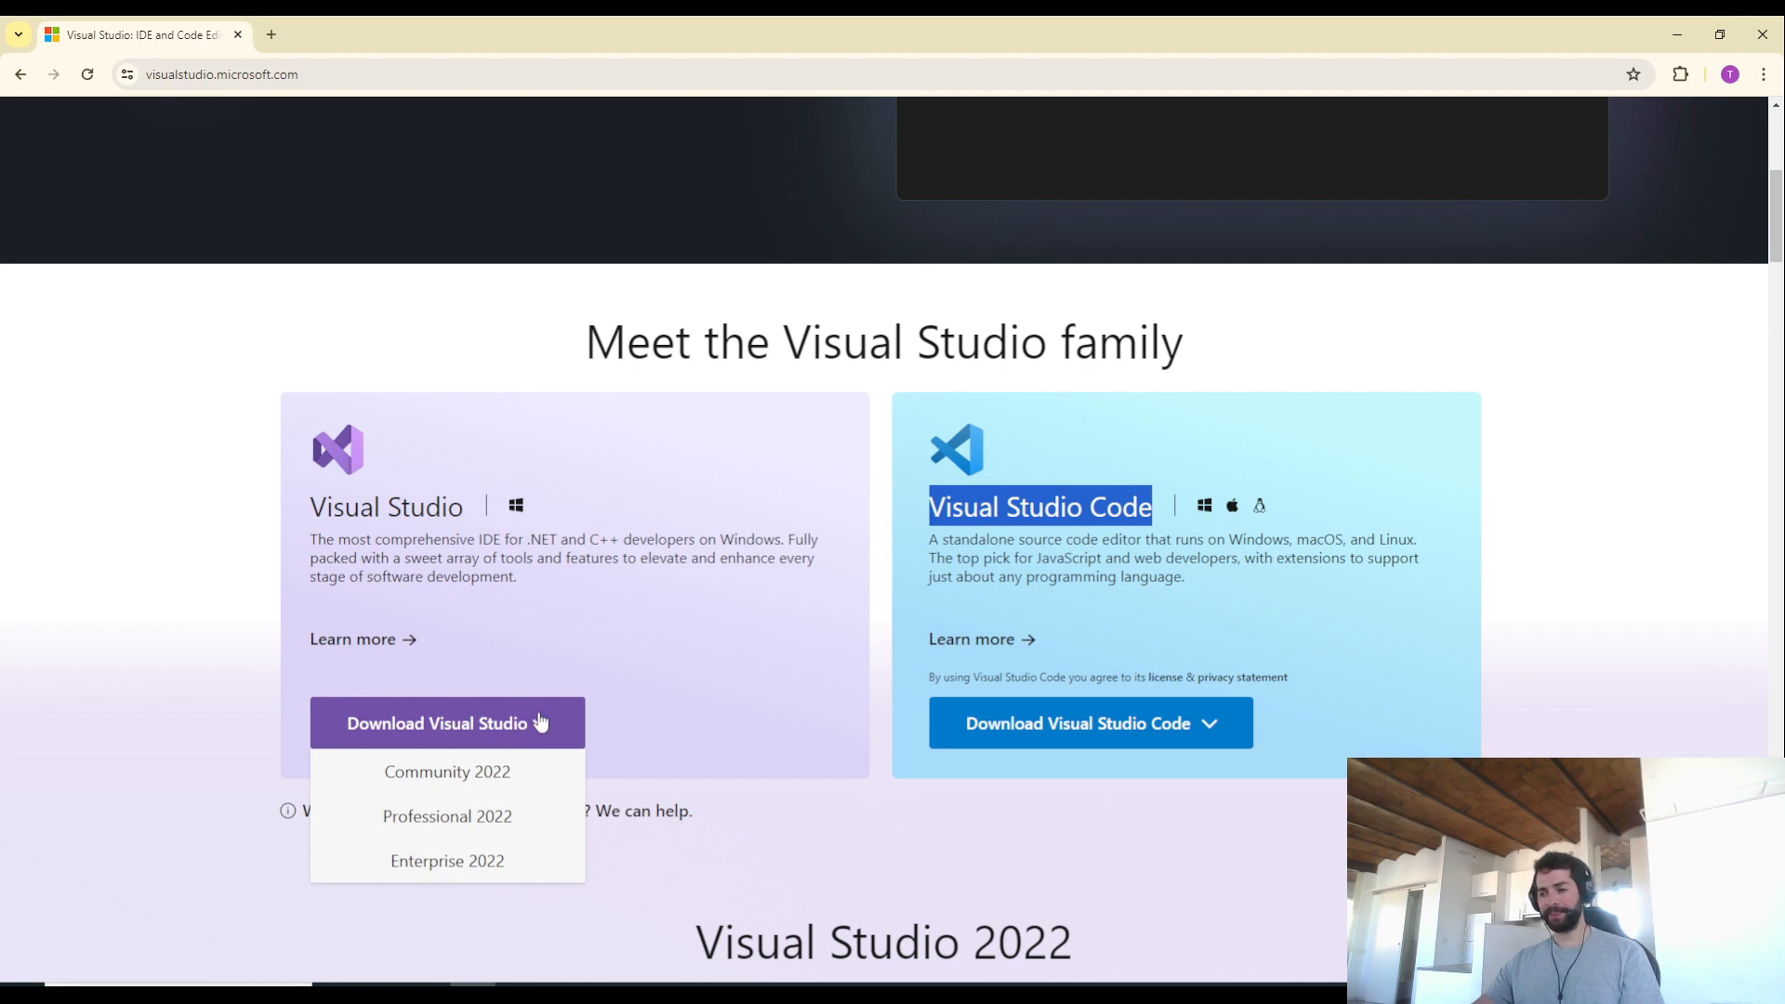
left_click(476, 777)
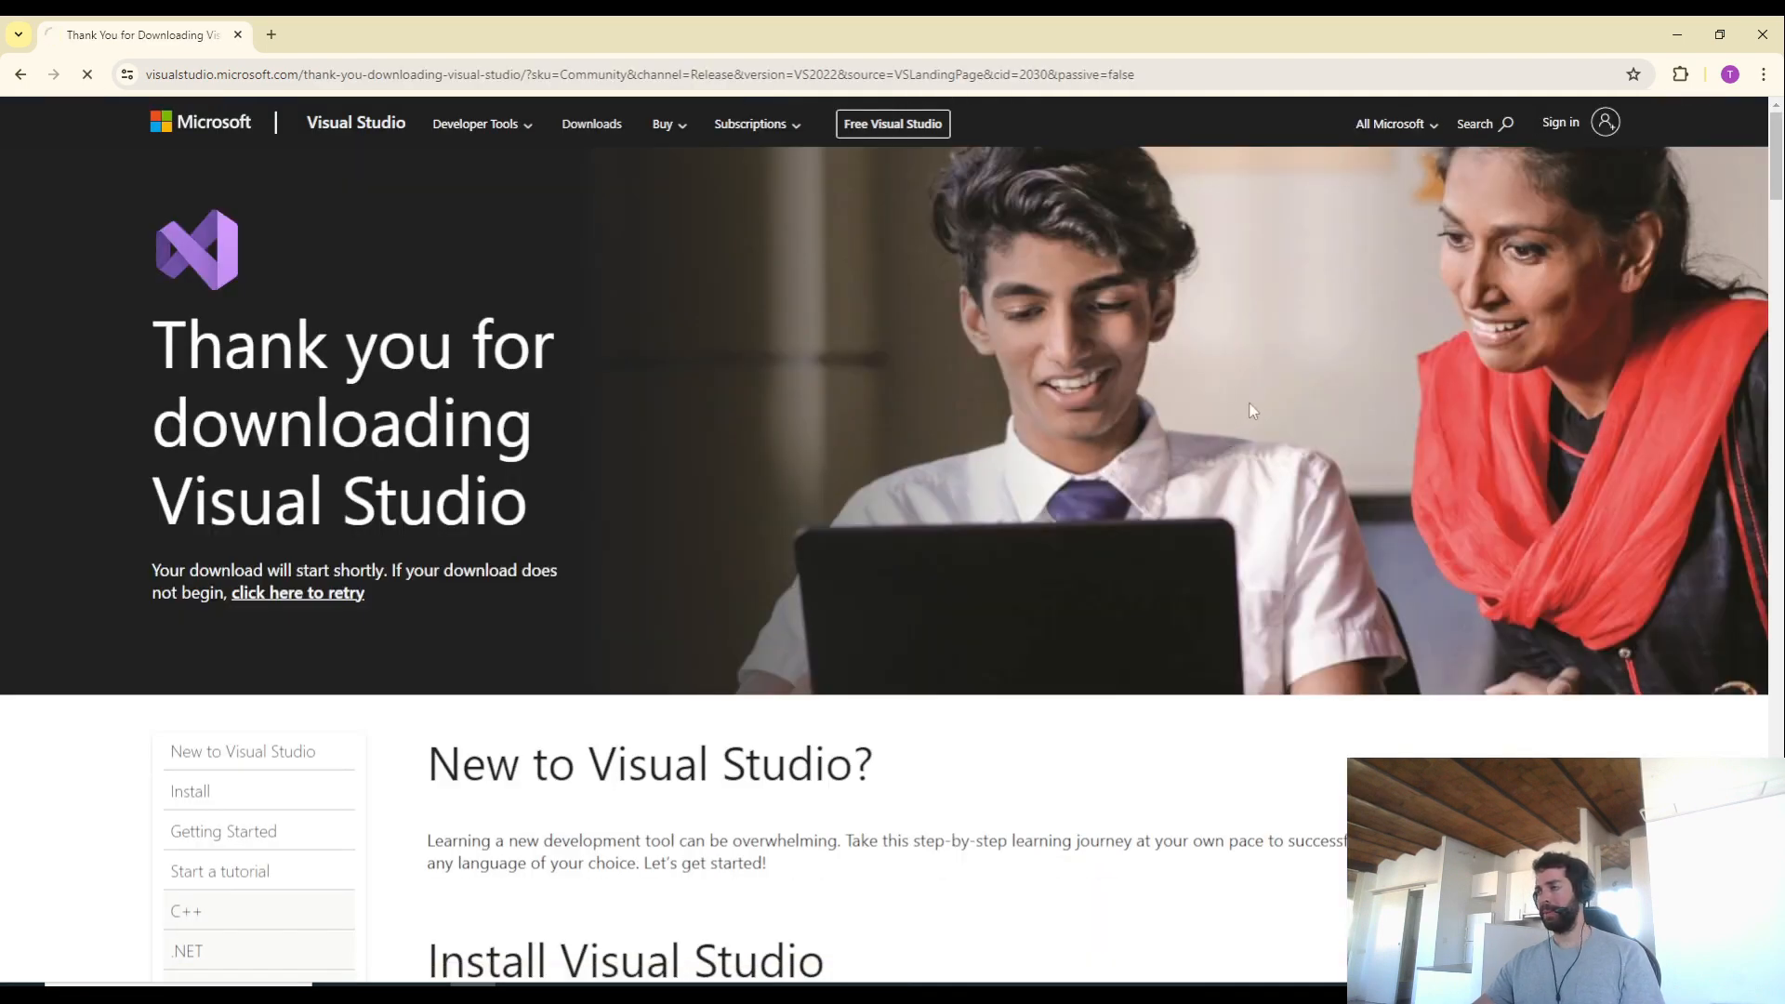
Run the downloaded VisualStudioSetup.exe and continue past the Visual Studio Installer's license and privacy notice
left_click(1697, 76)
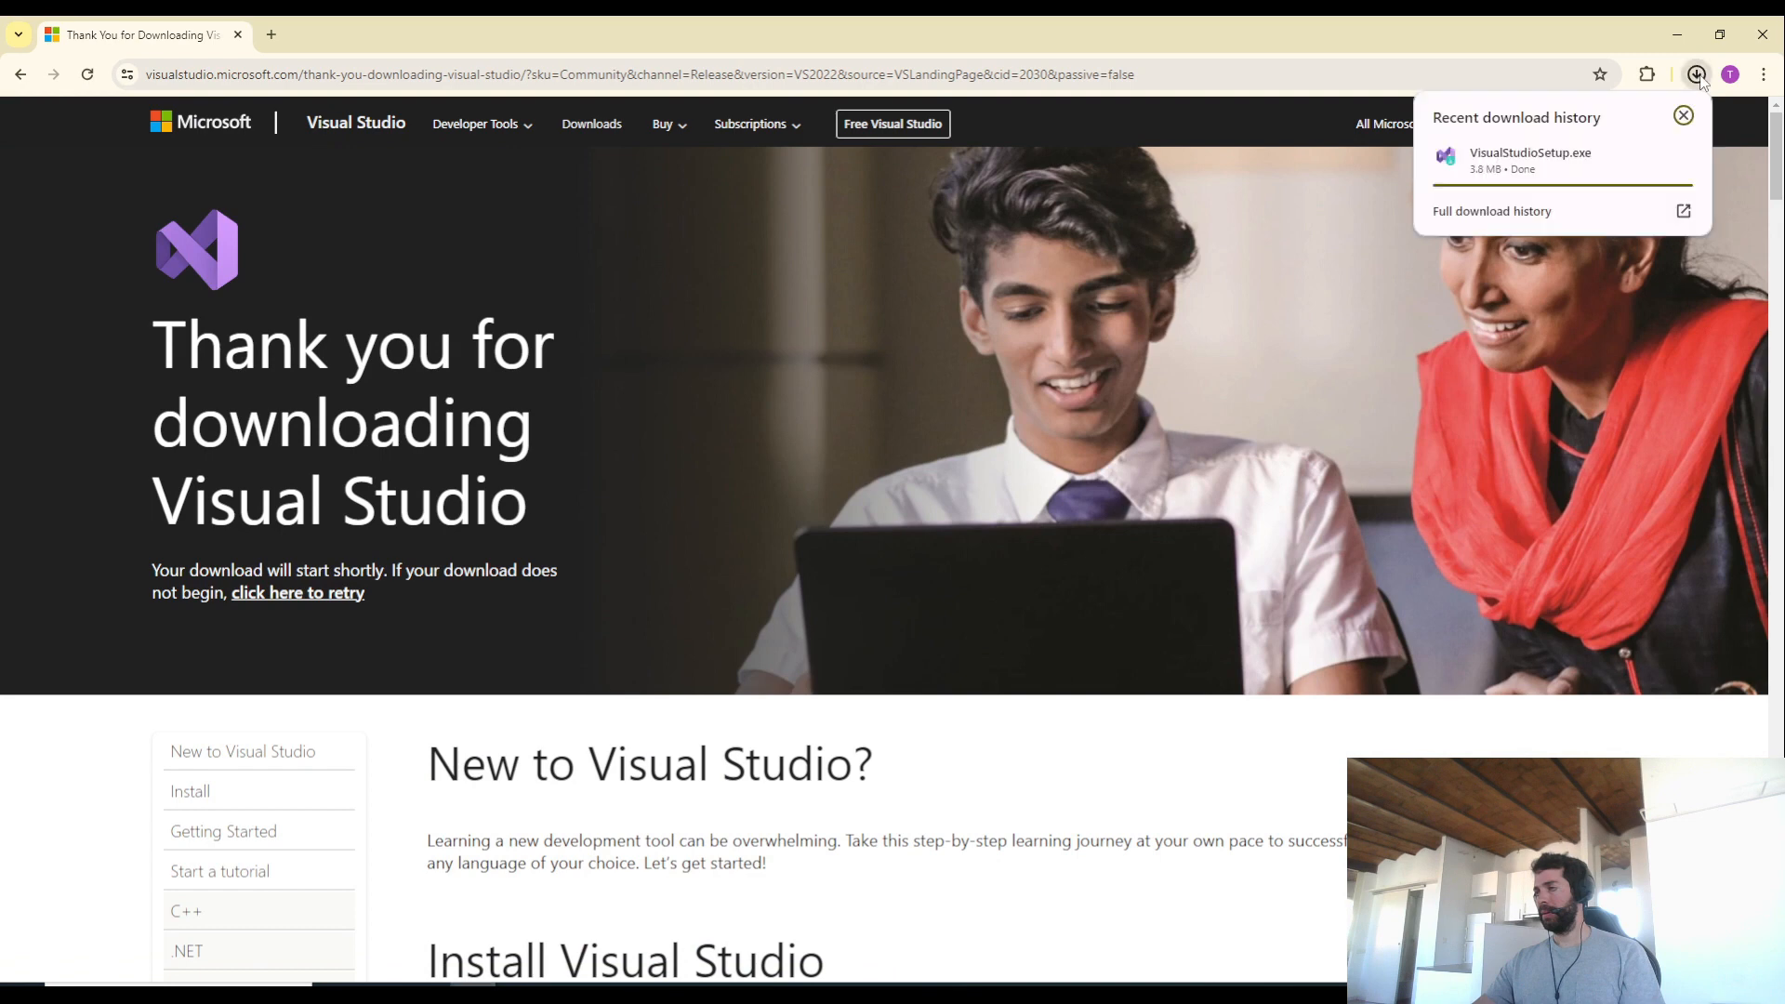
left_click(1552, 170)
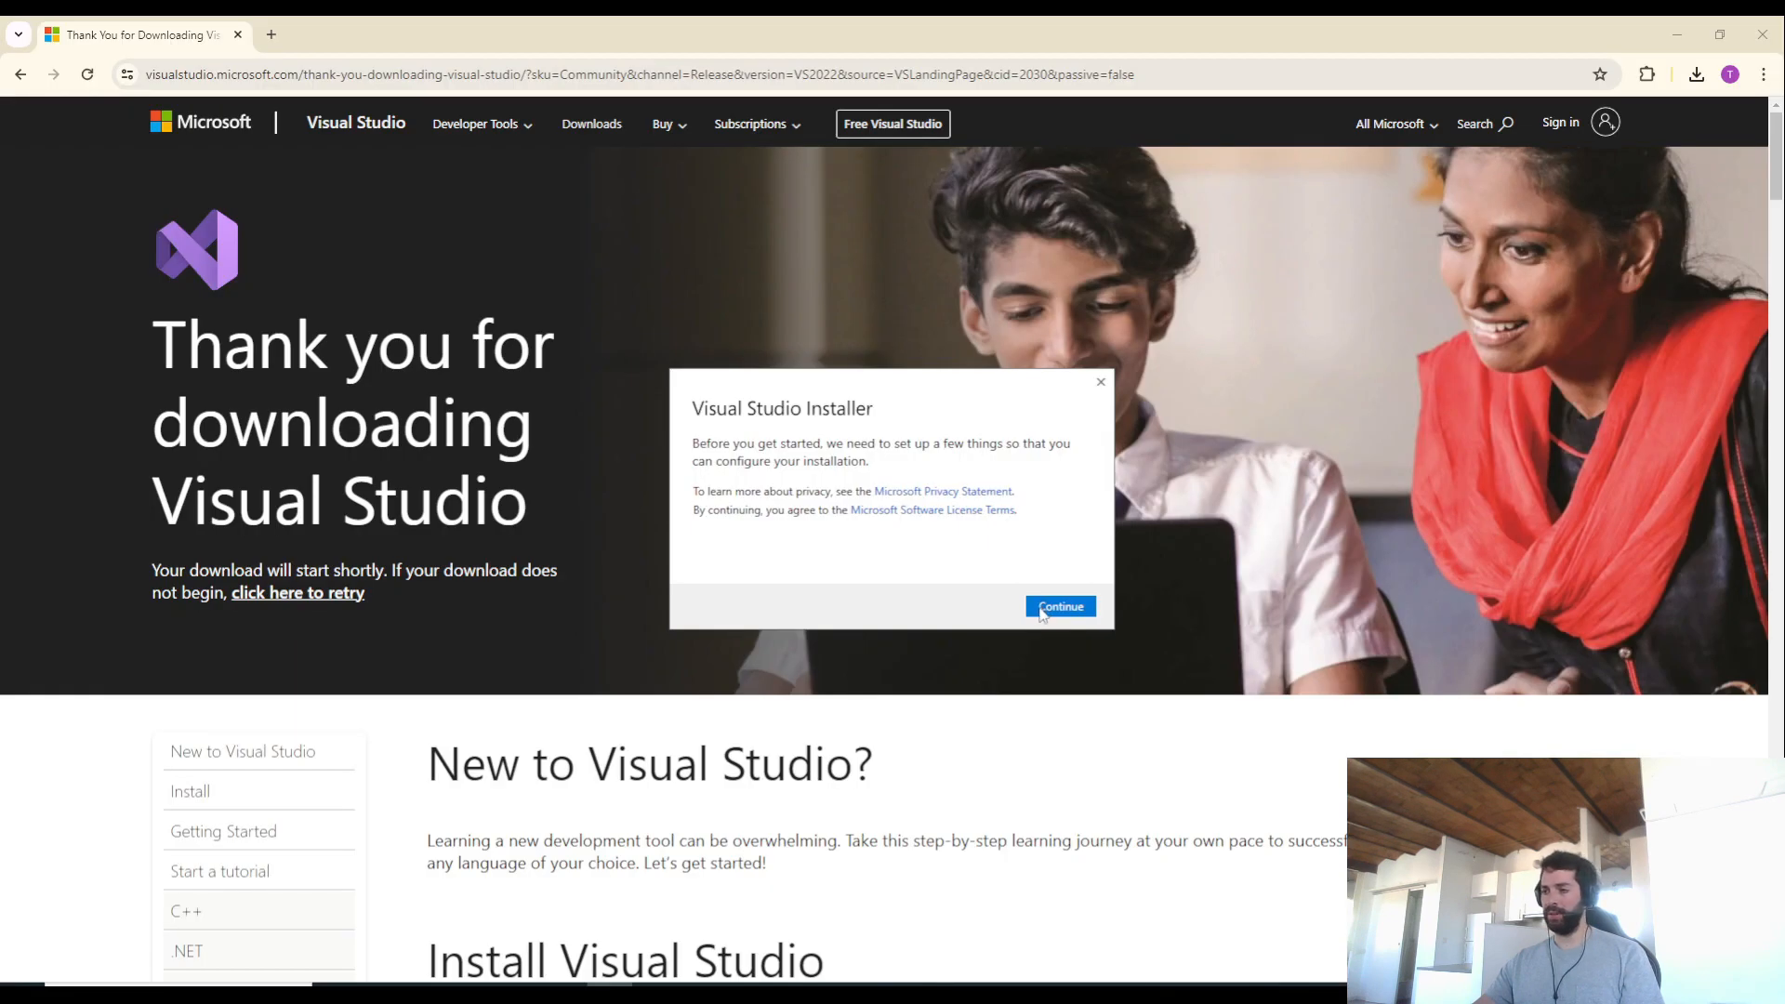
left_click(1042, 612)
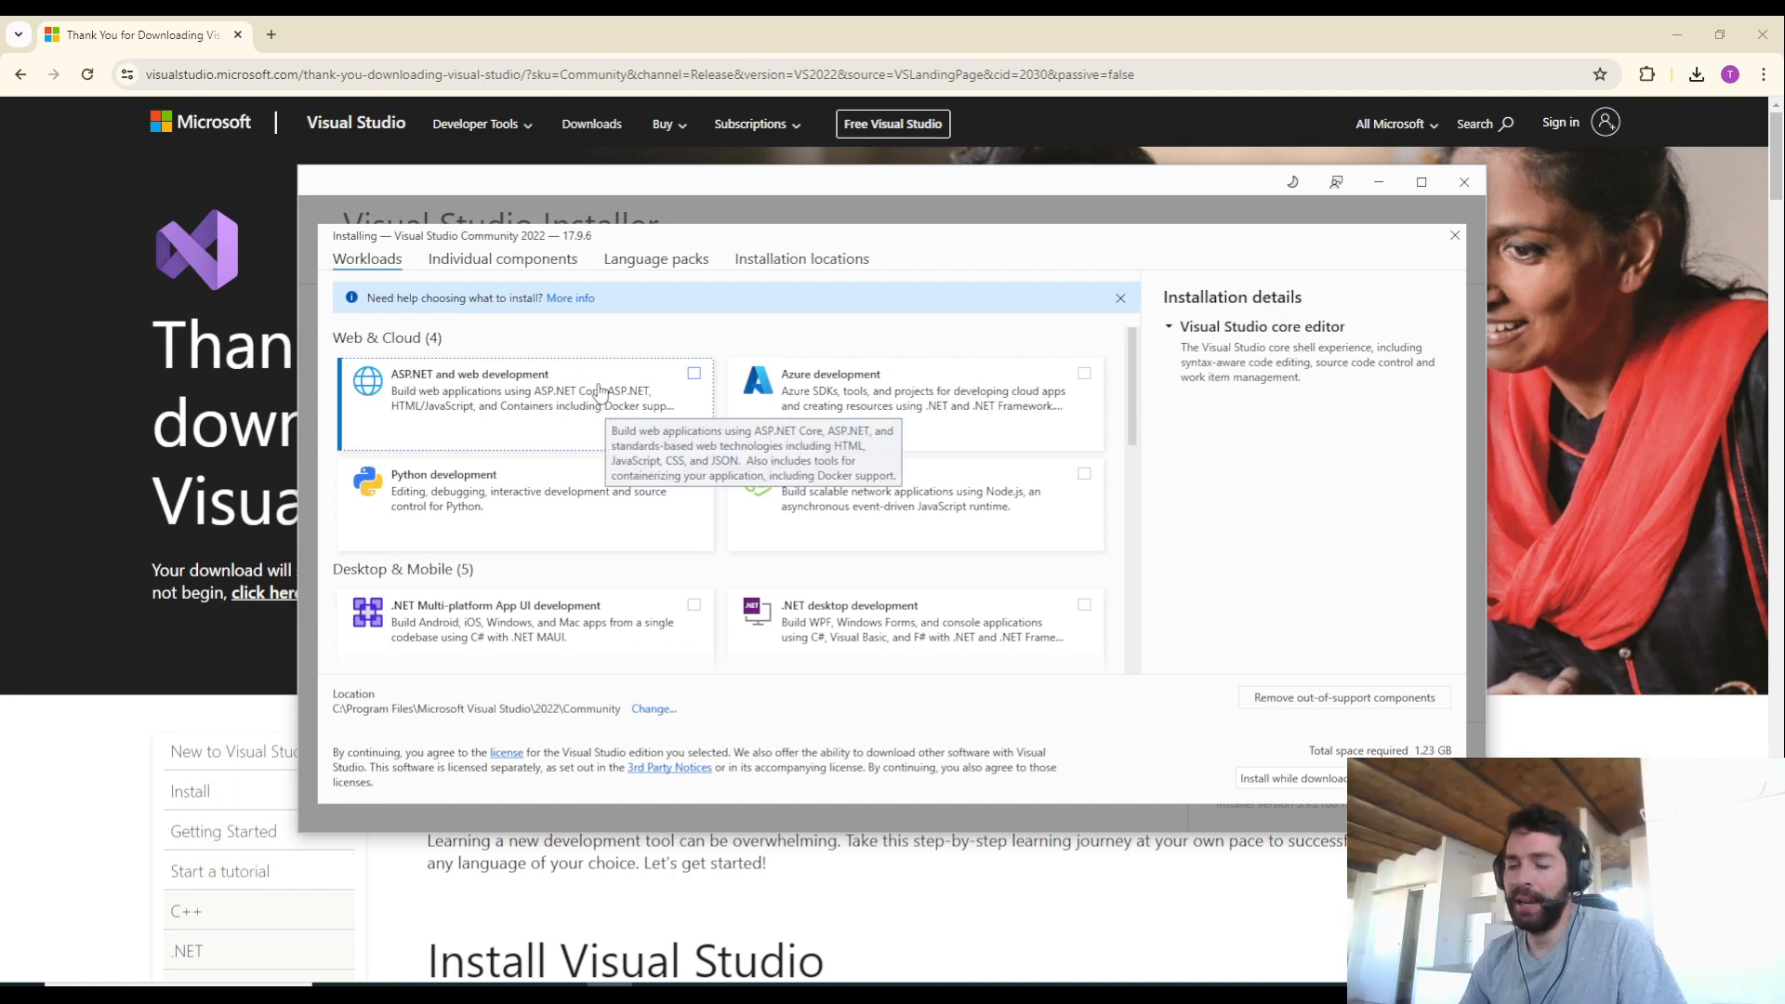
Select the ASP.NET and web development workload for installation and look through the other available workloads
left_click(693, 374)
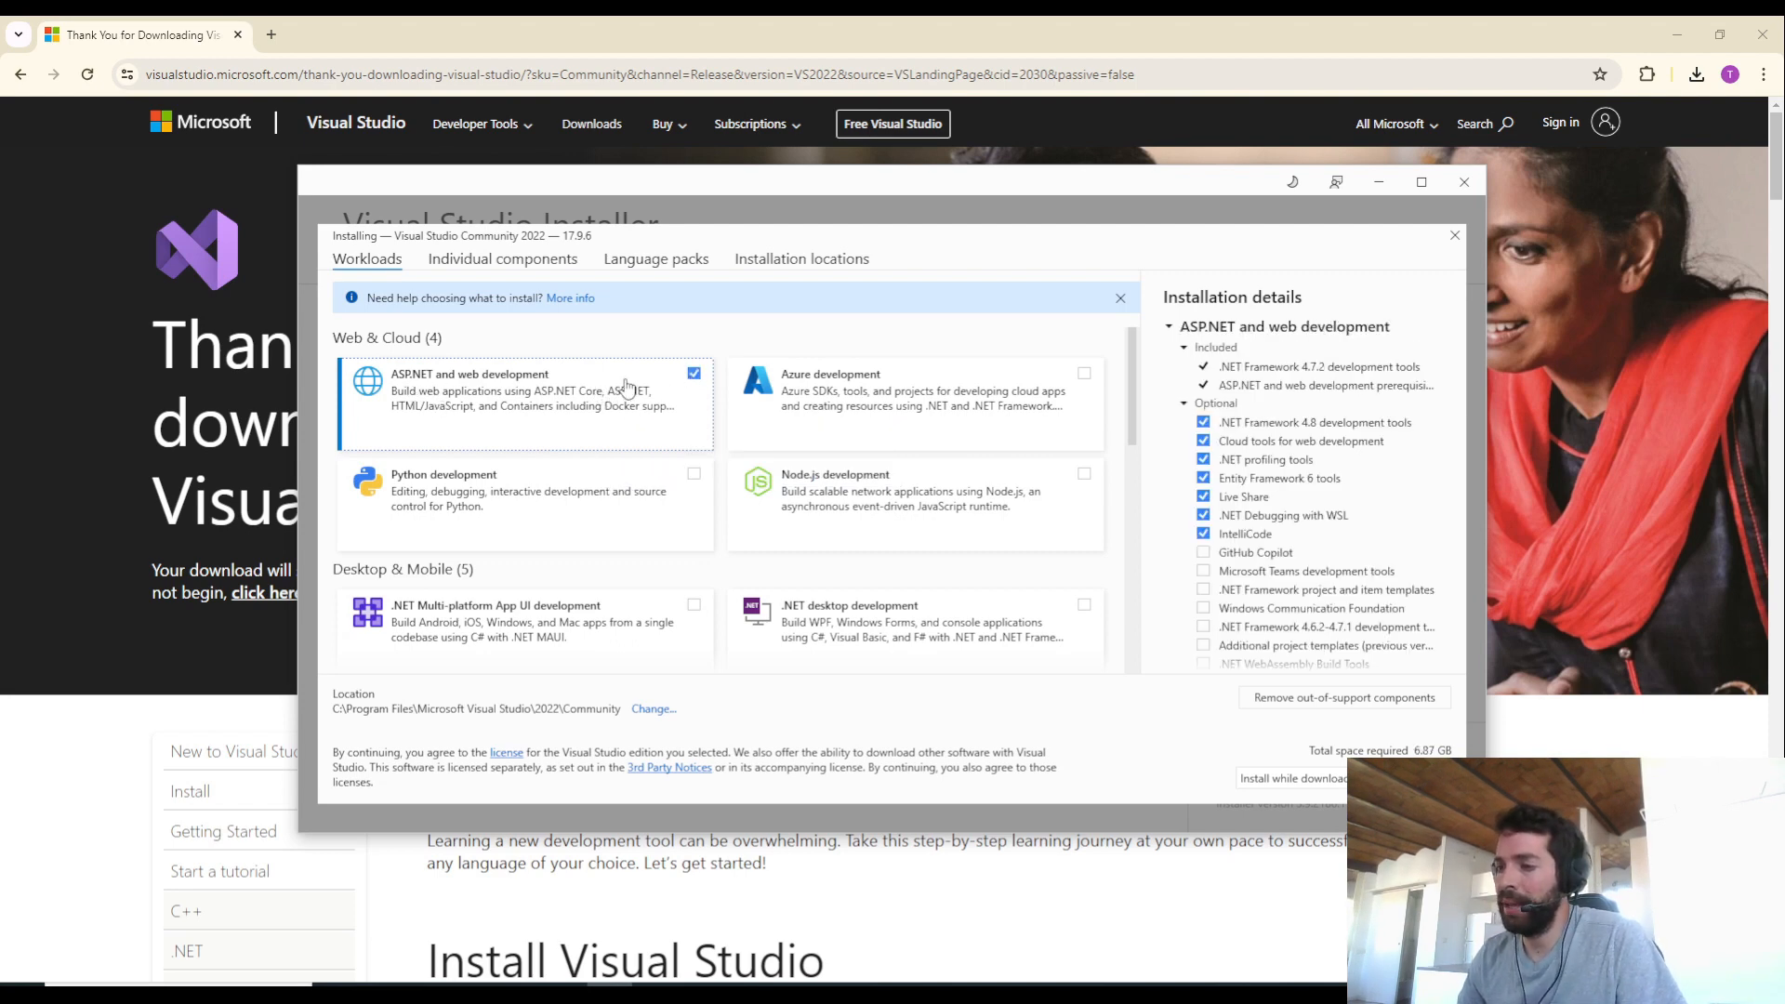
scroll(625, 387, "down", 3)
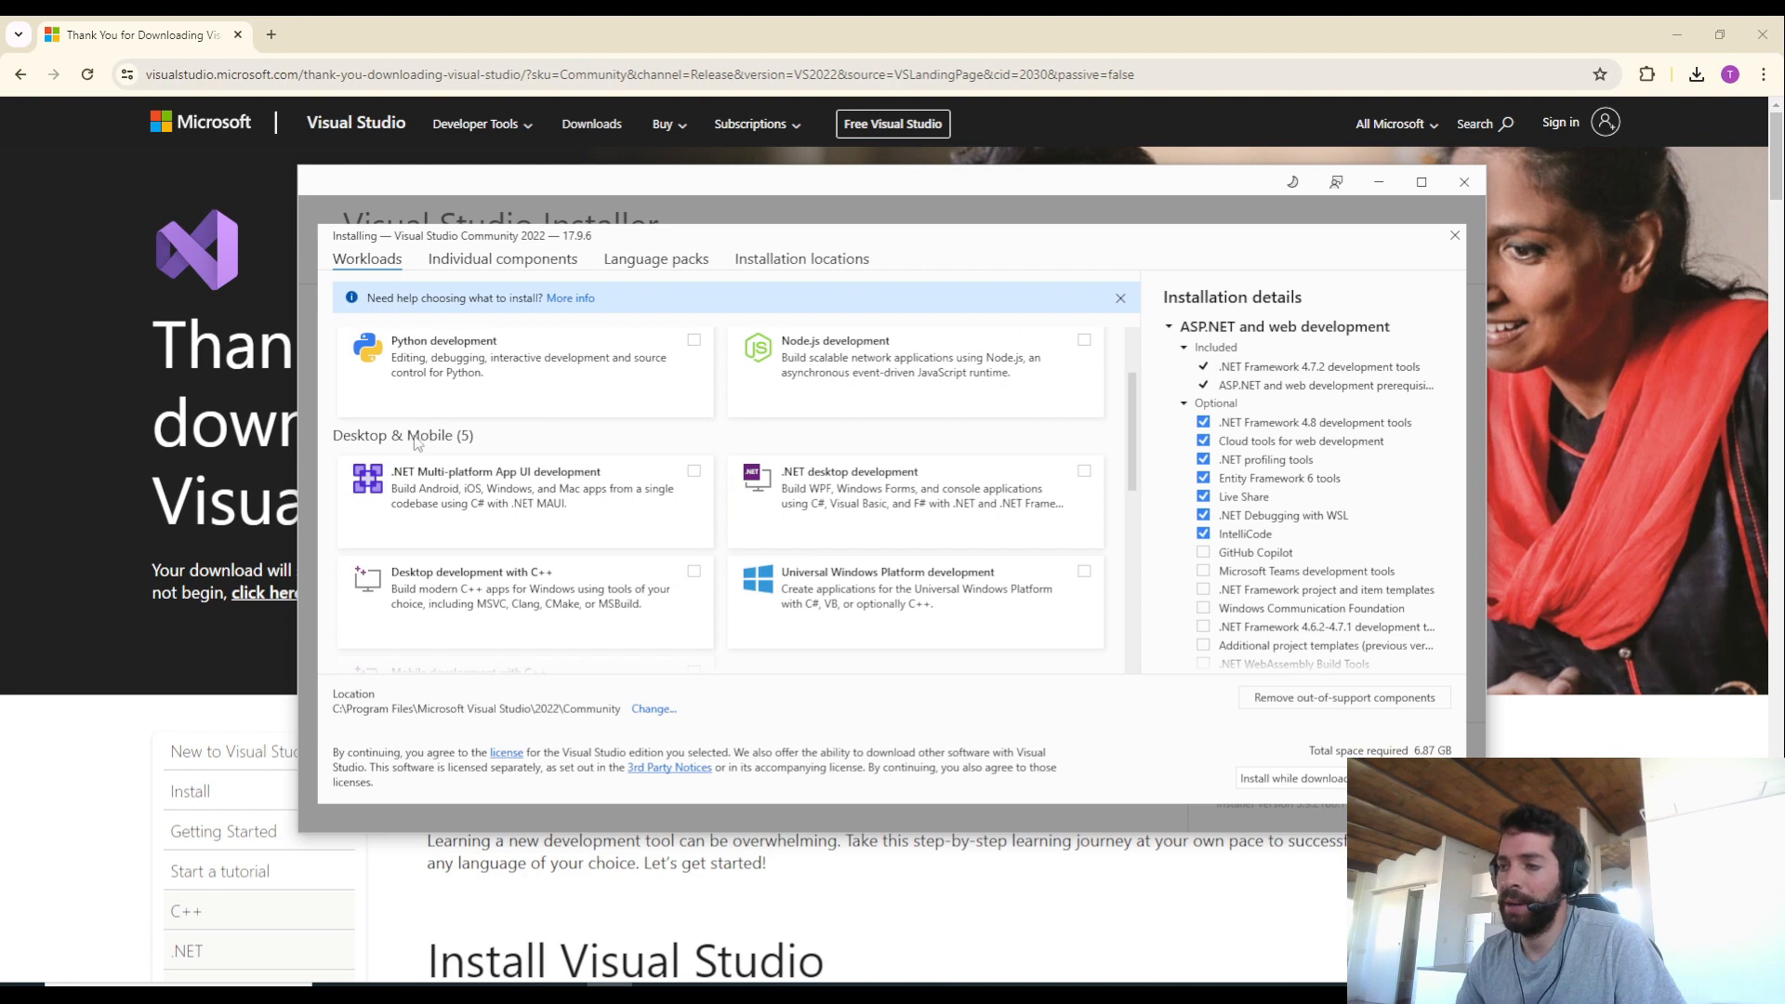
scroll(377, 463, "down", 3)
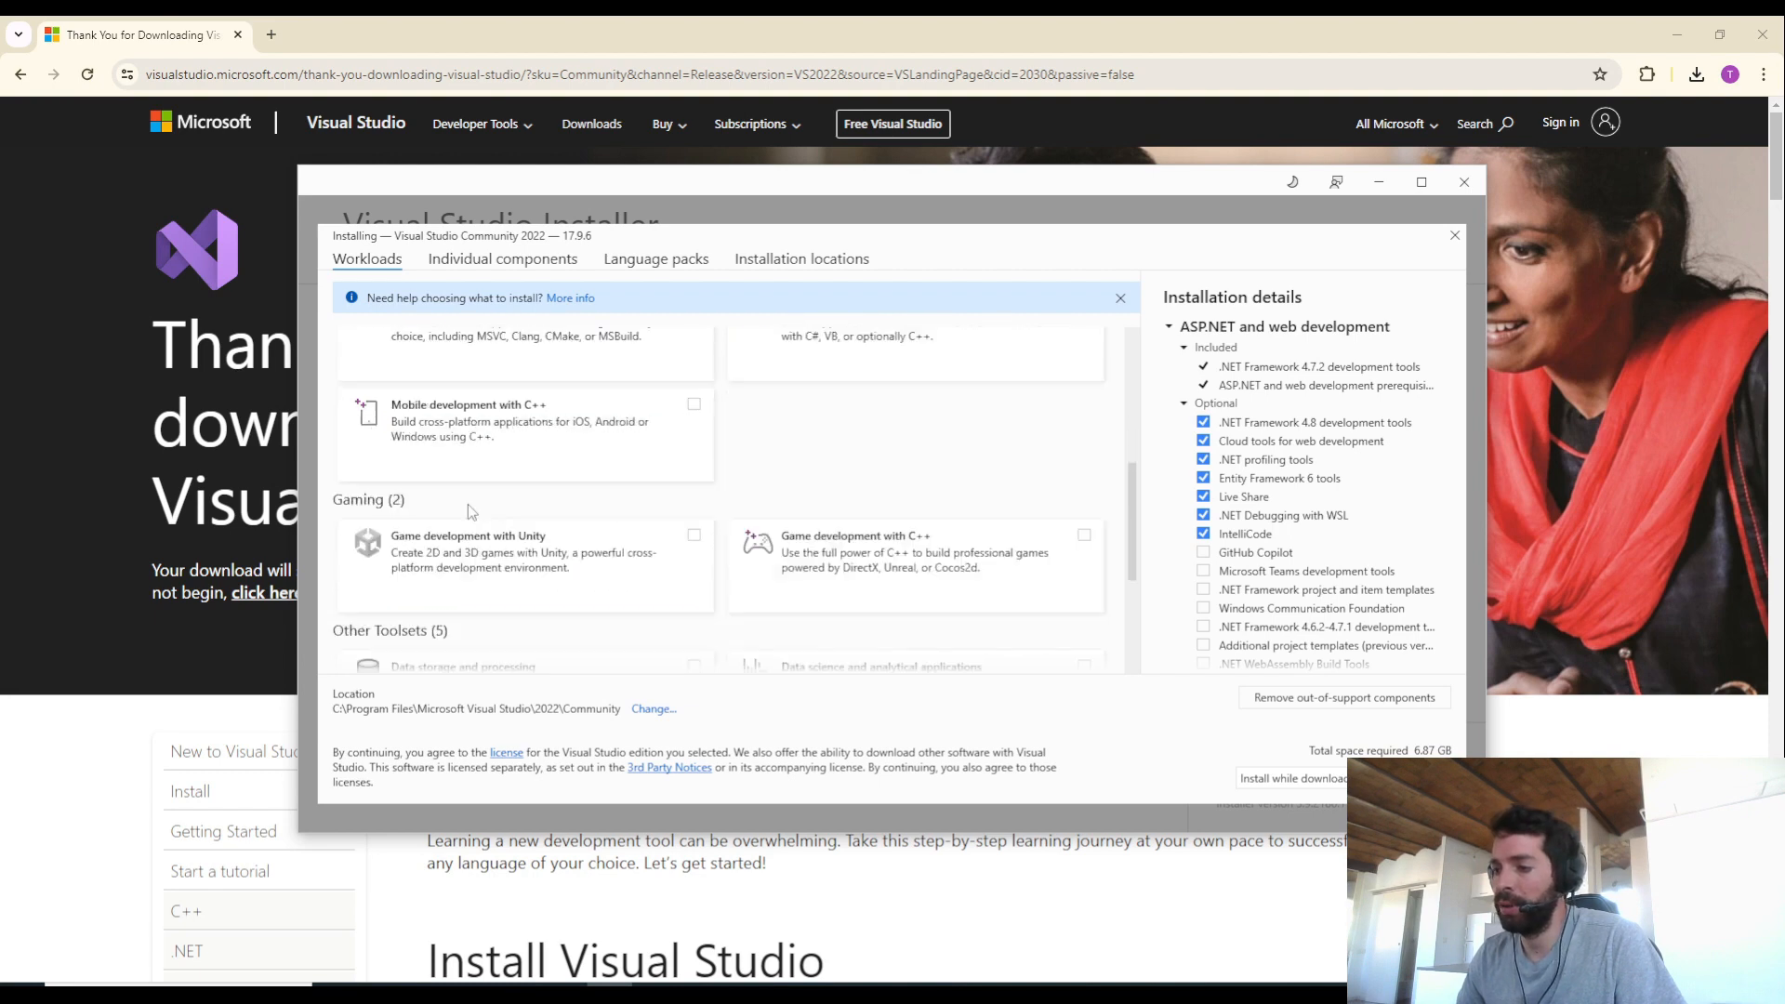
scroll(376, 516, "down", 3)
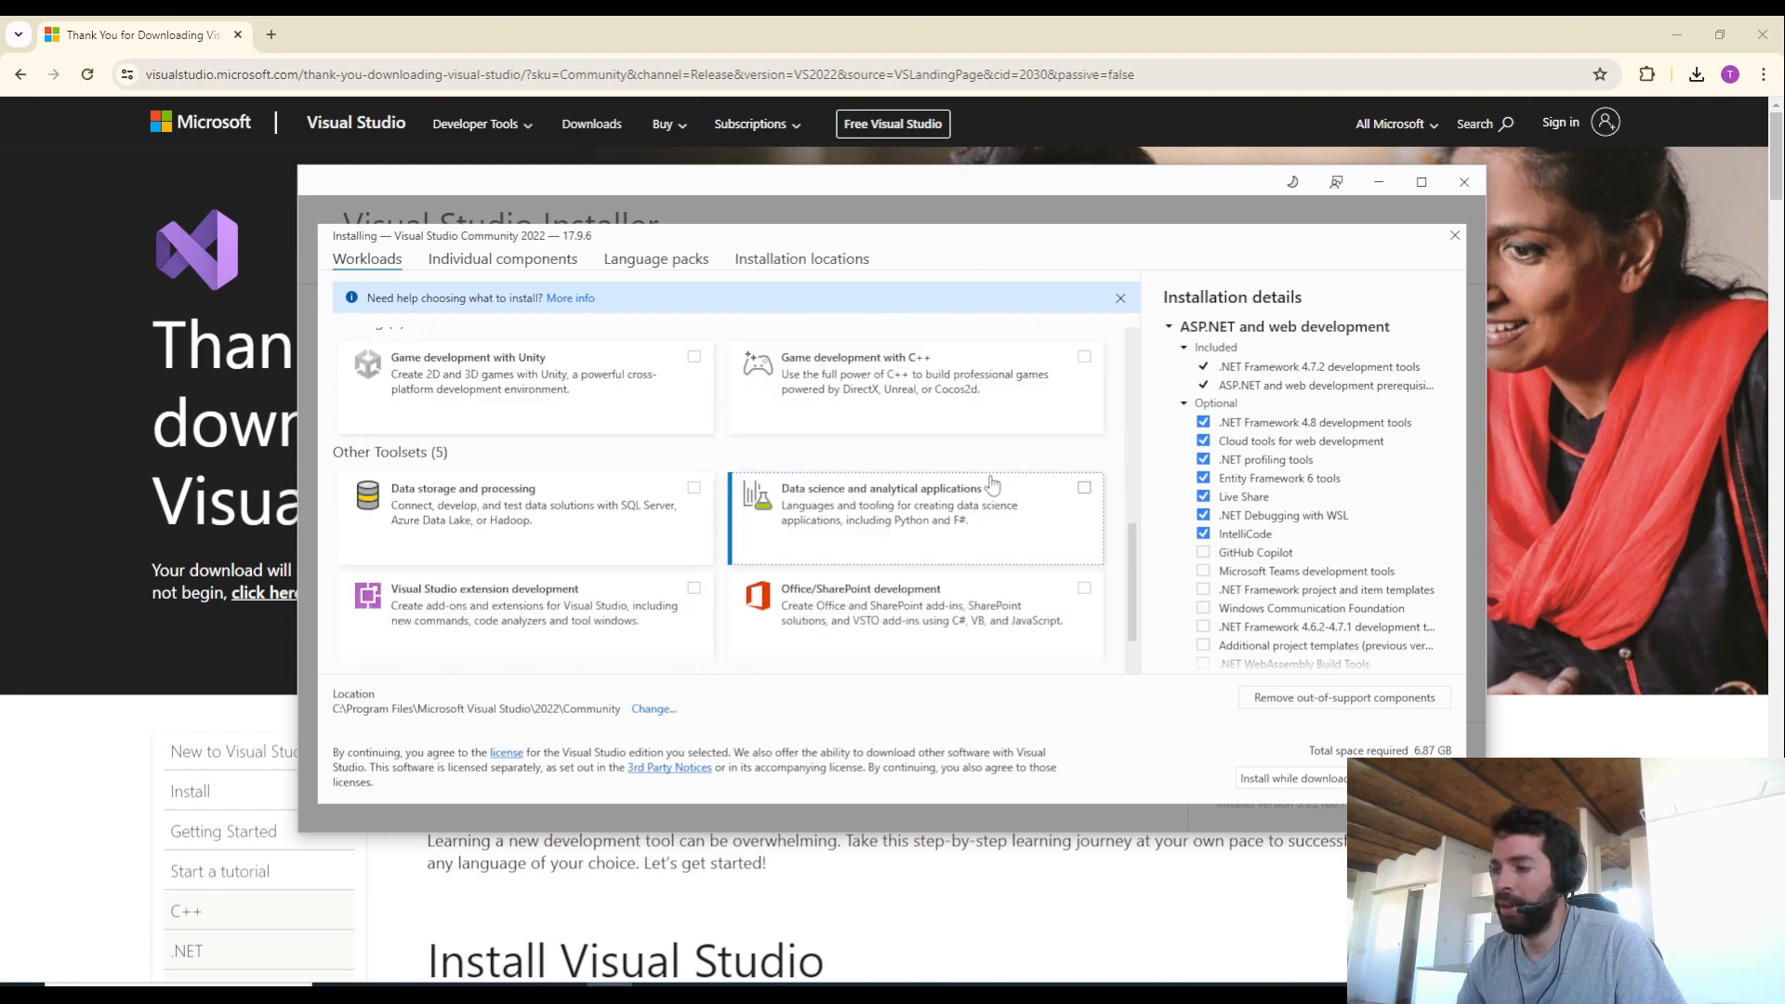
scroll(1004, 530, "up", 6)
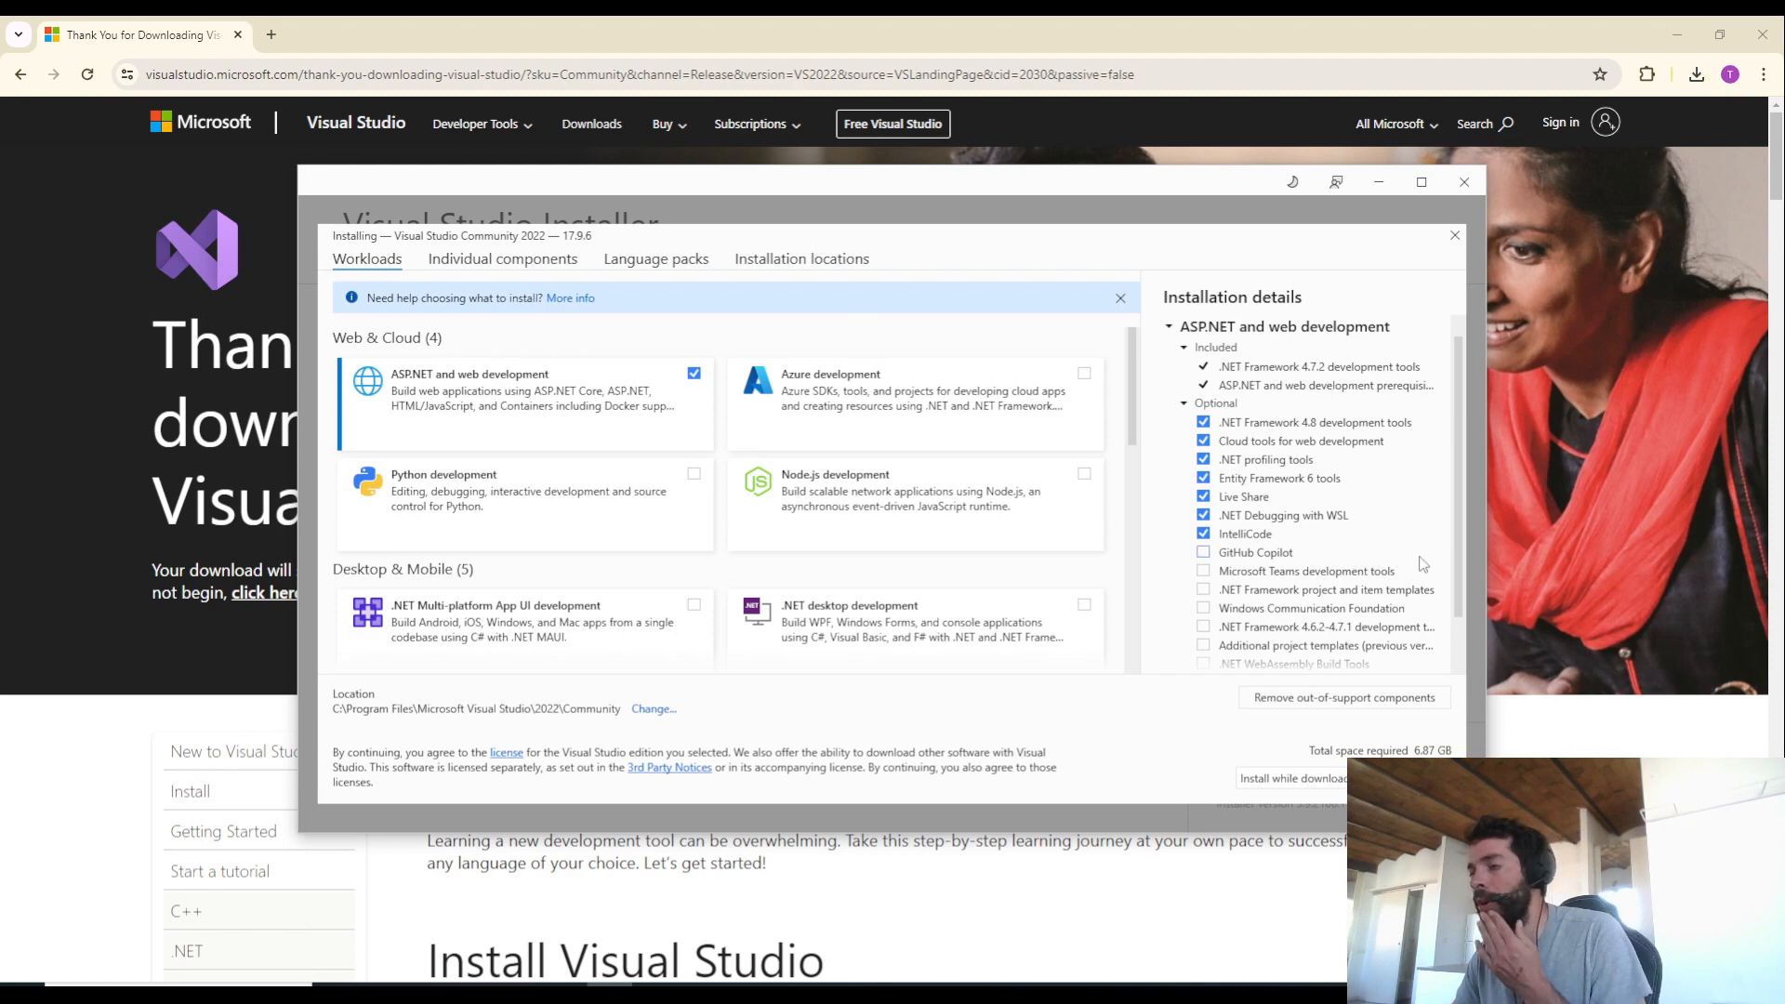
Check the language packs and start installing Visual Studio Community 2022 with the chosen workload
left_click(639, 270)
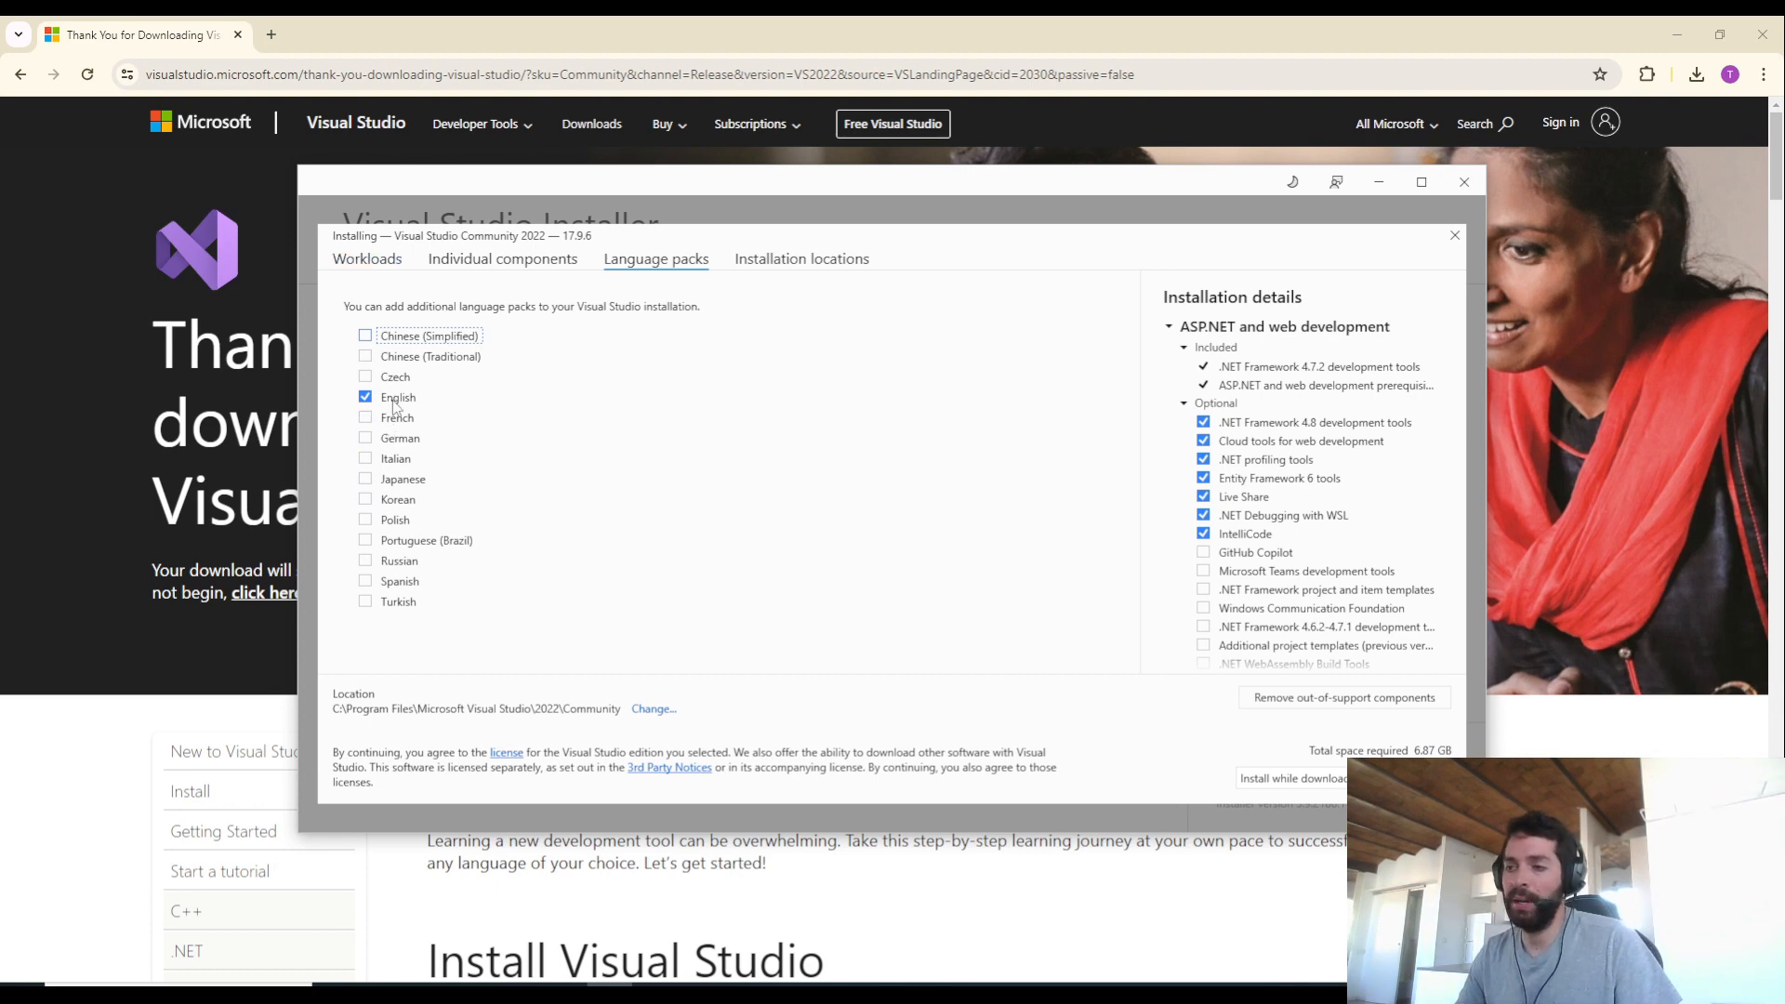
left_click(386, 261)
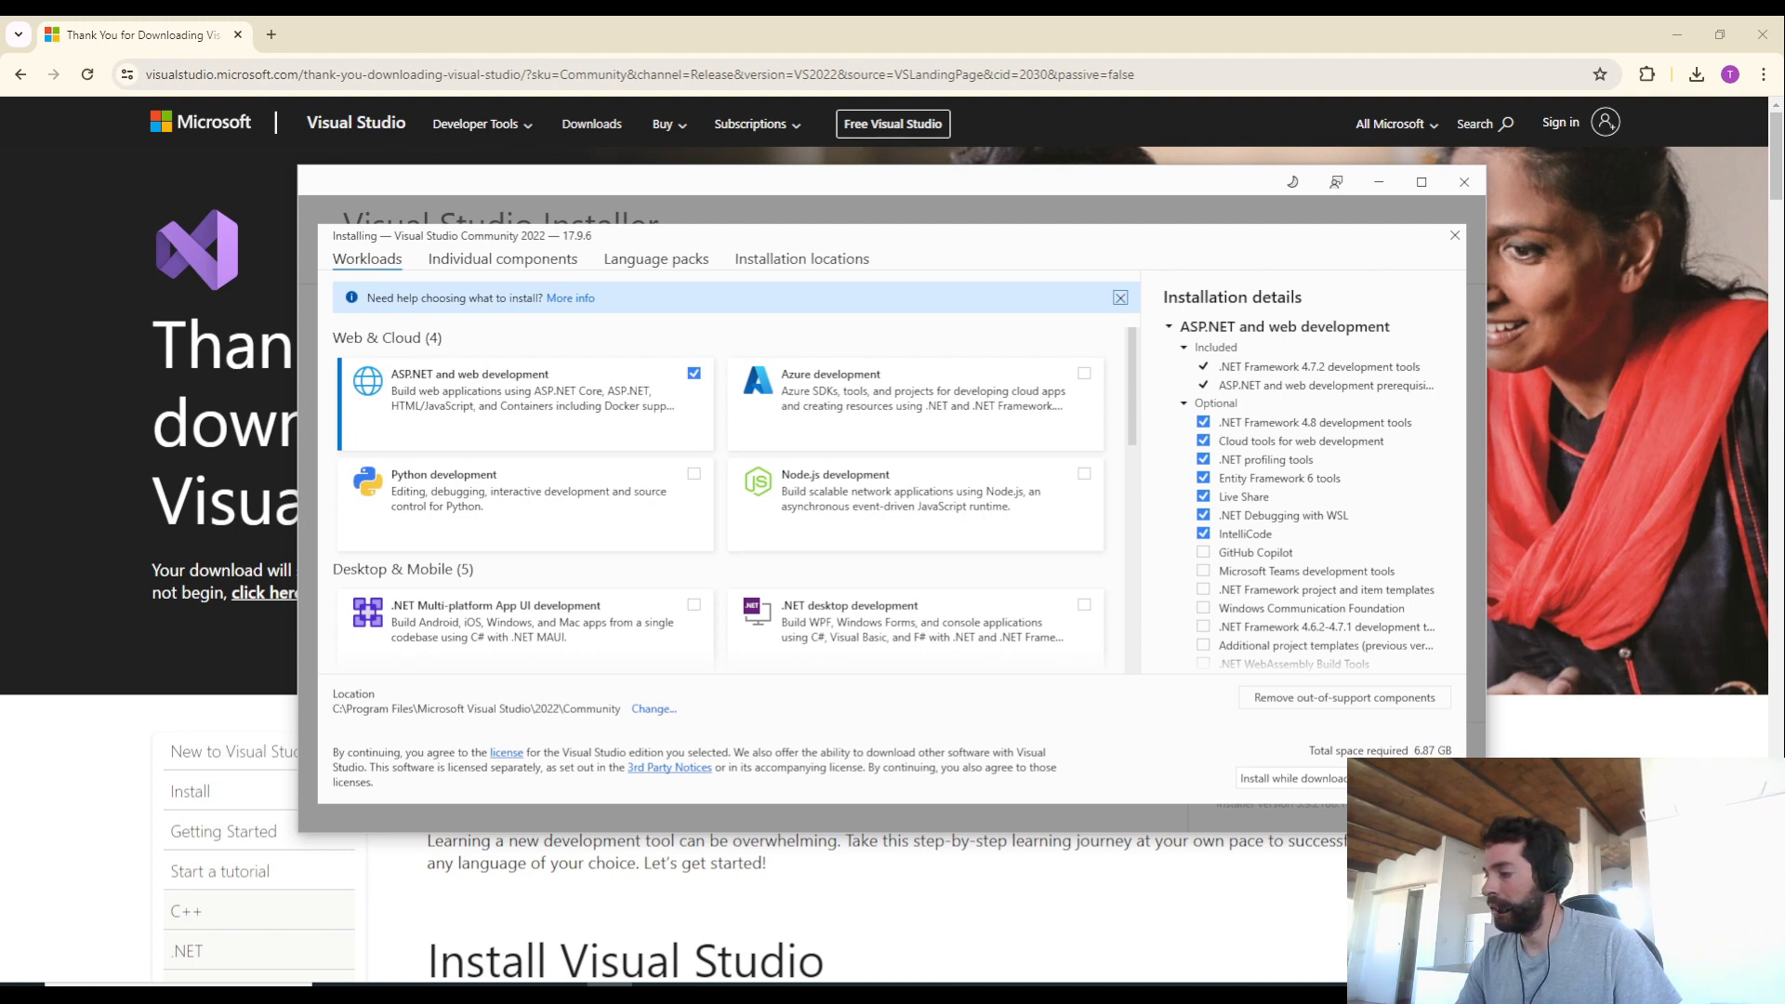
left_click(1417, 778)
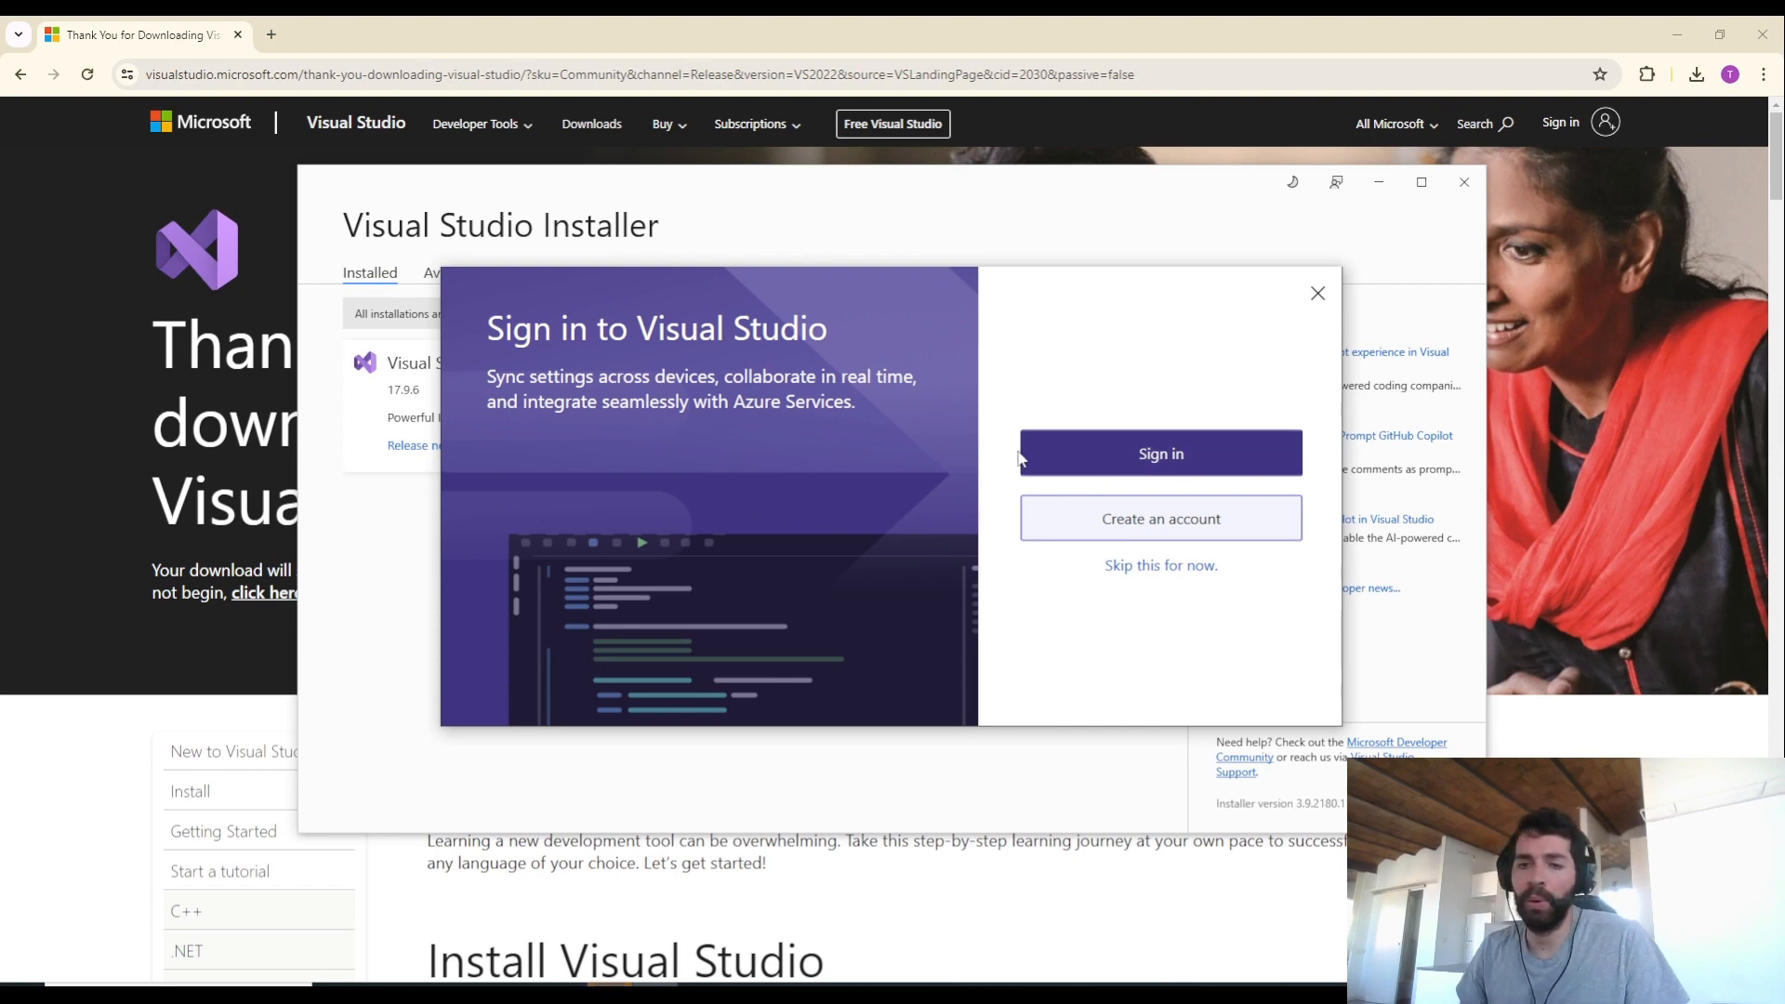
Skip the sign-in and start Visual Studio with General development settings and the Dark color theme
left_click(1127, 571)
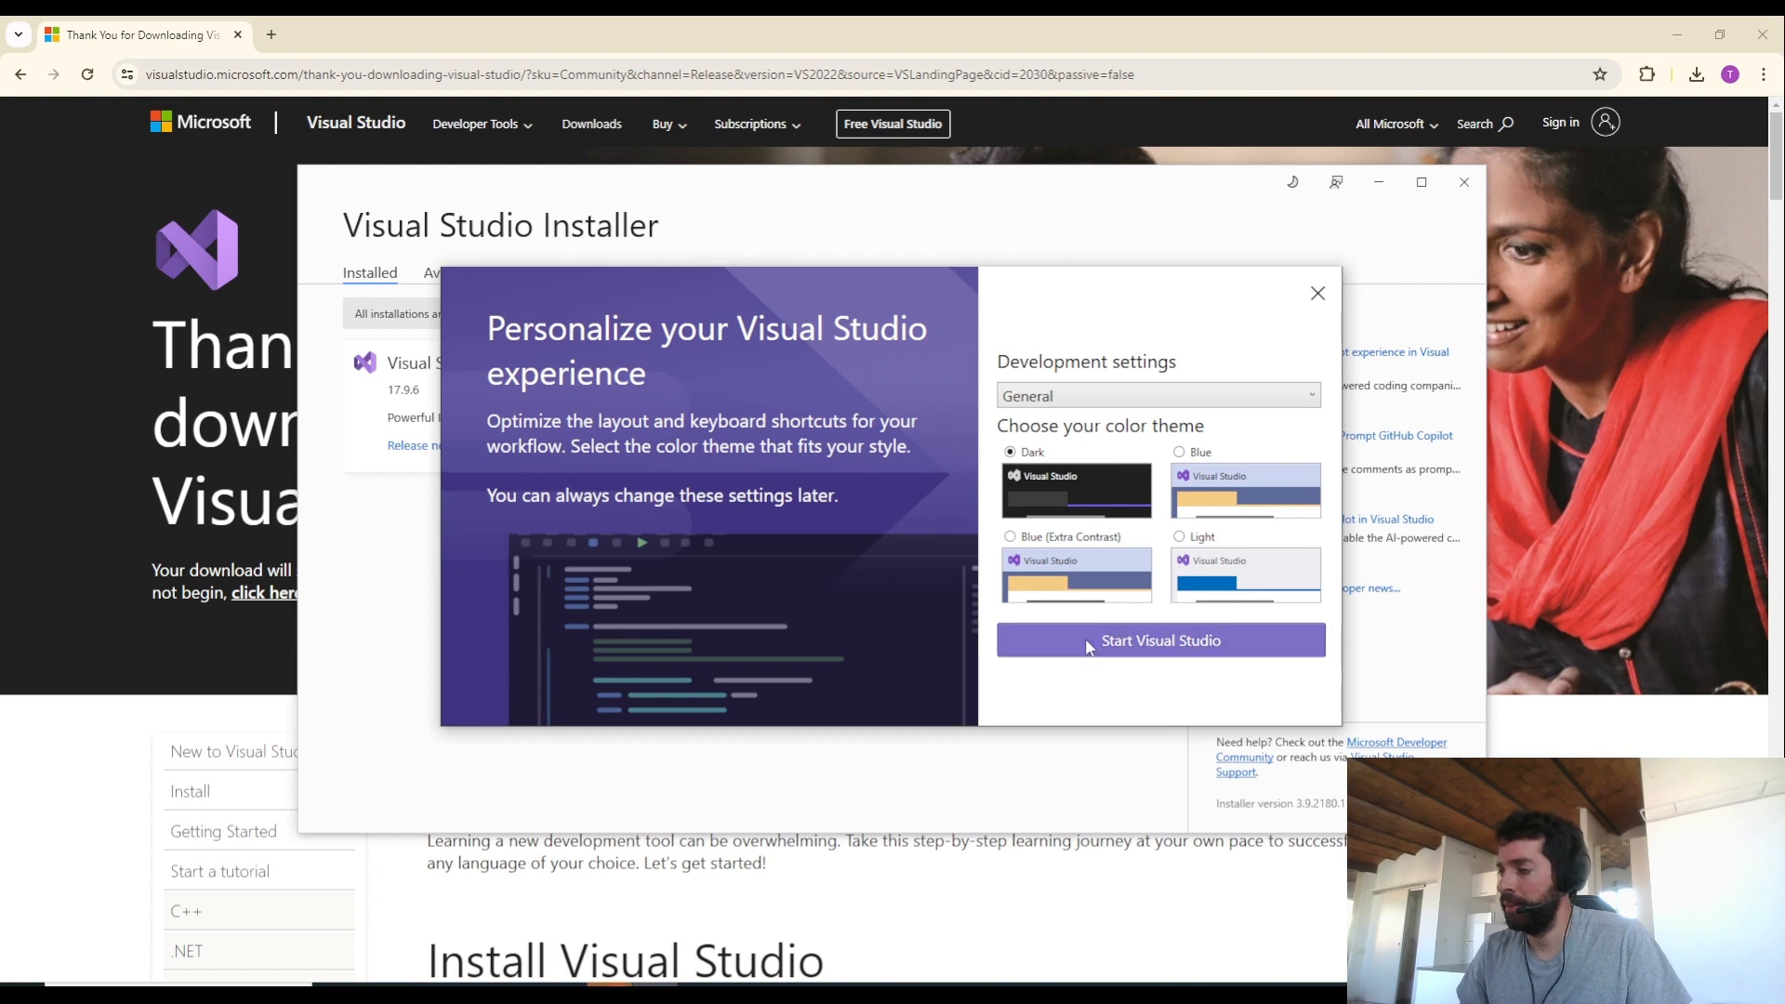
left_click(1116, 640)
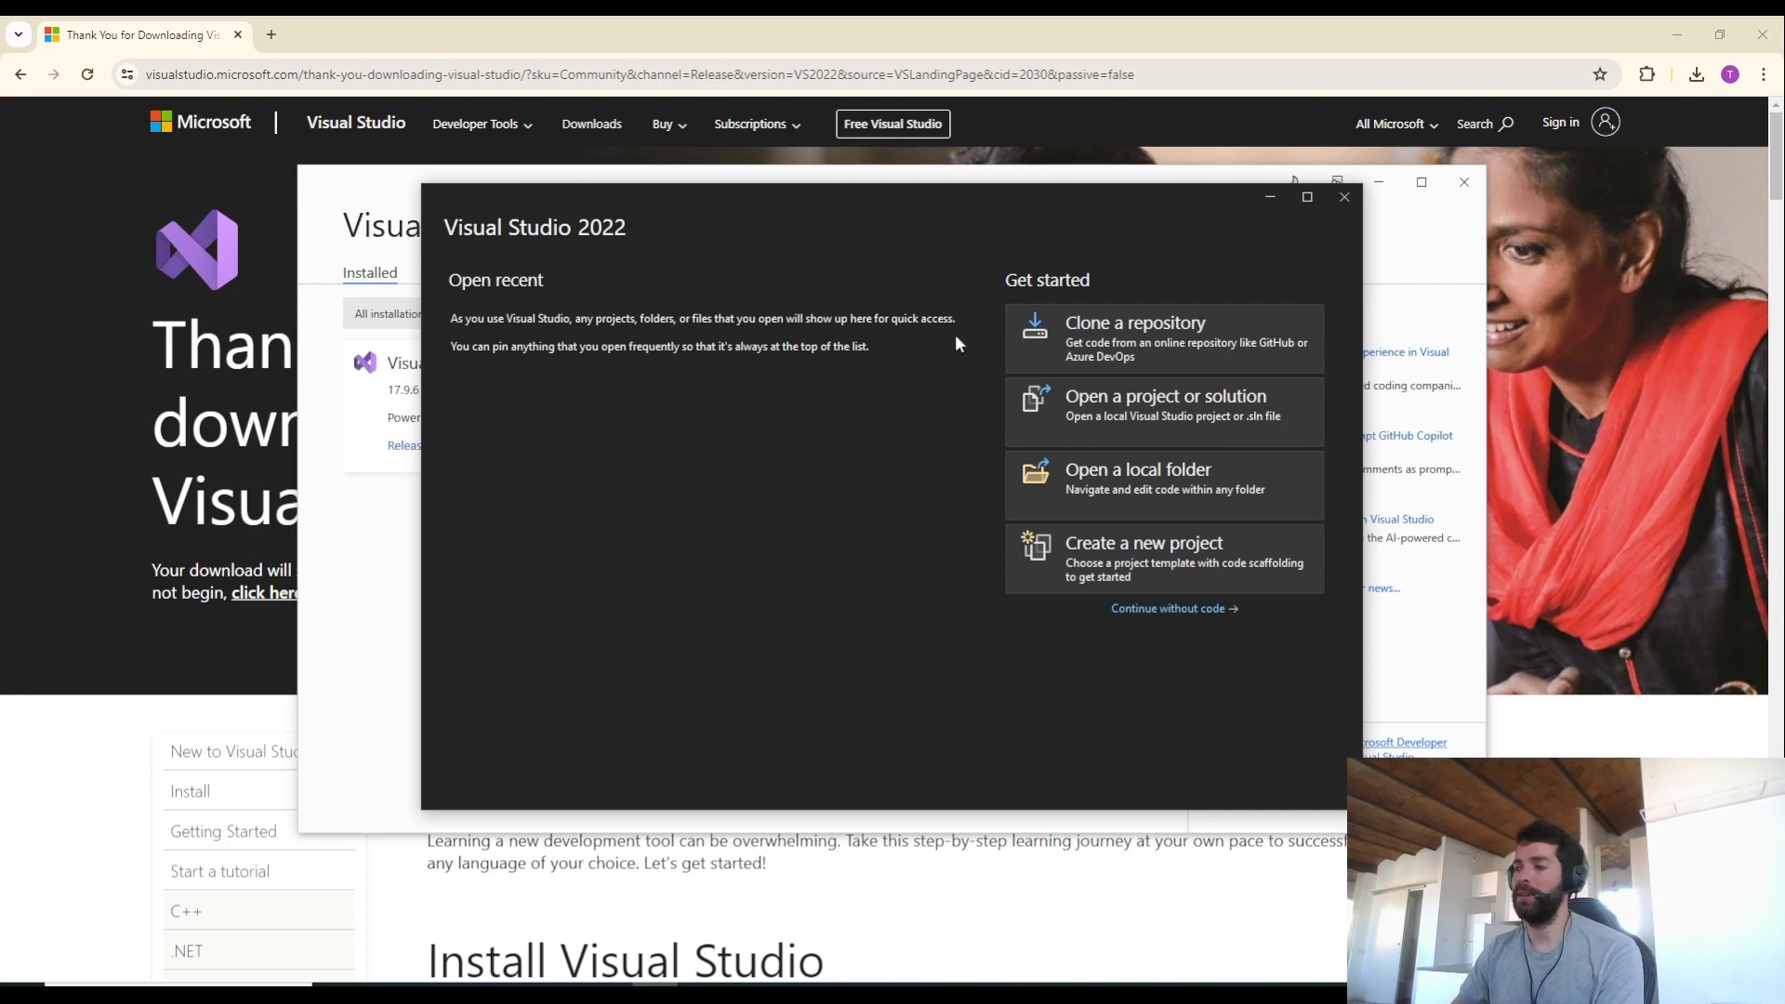
Start a new project from the ASP.NET Core Web API template and name it Test, keeping the default location
left_click(1106, 556)
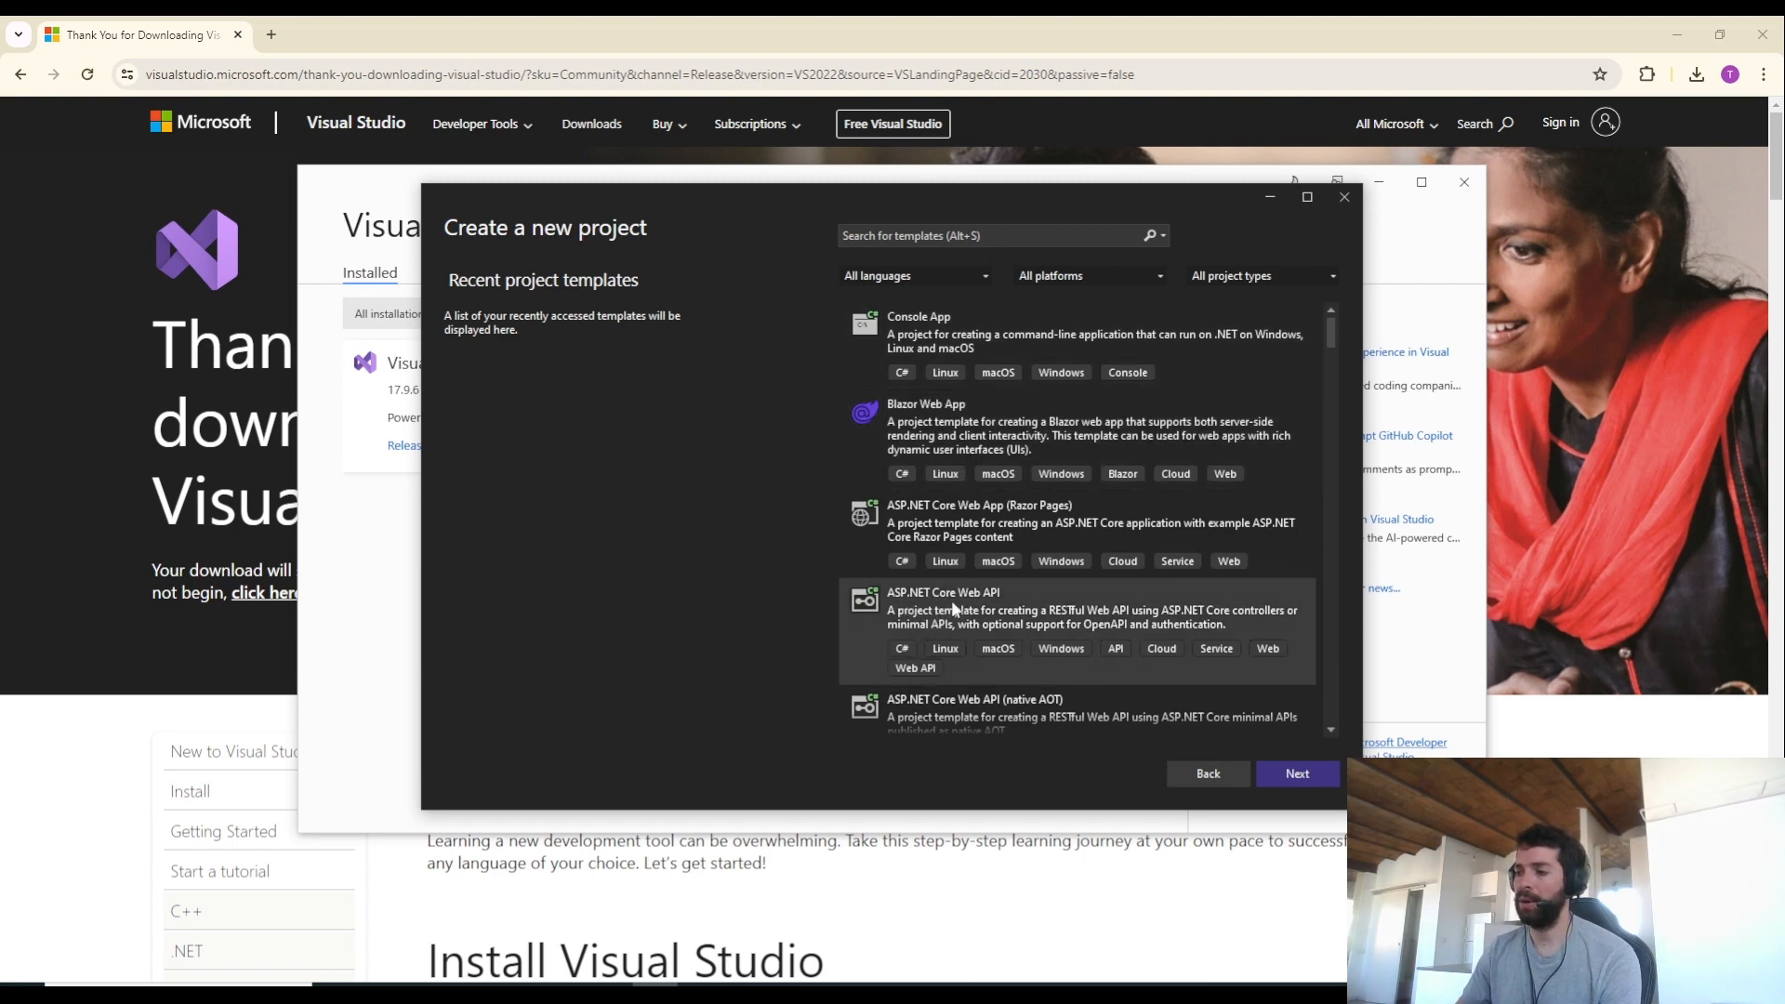
left_click(1291, 781)
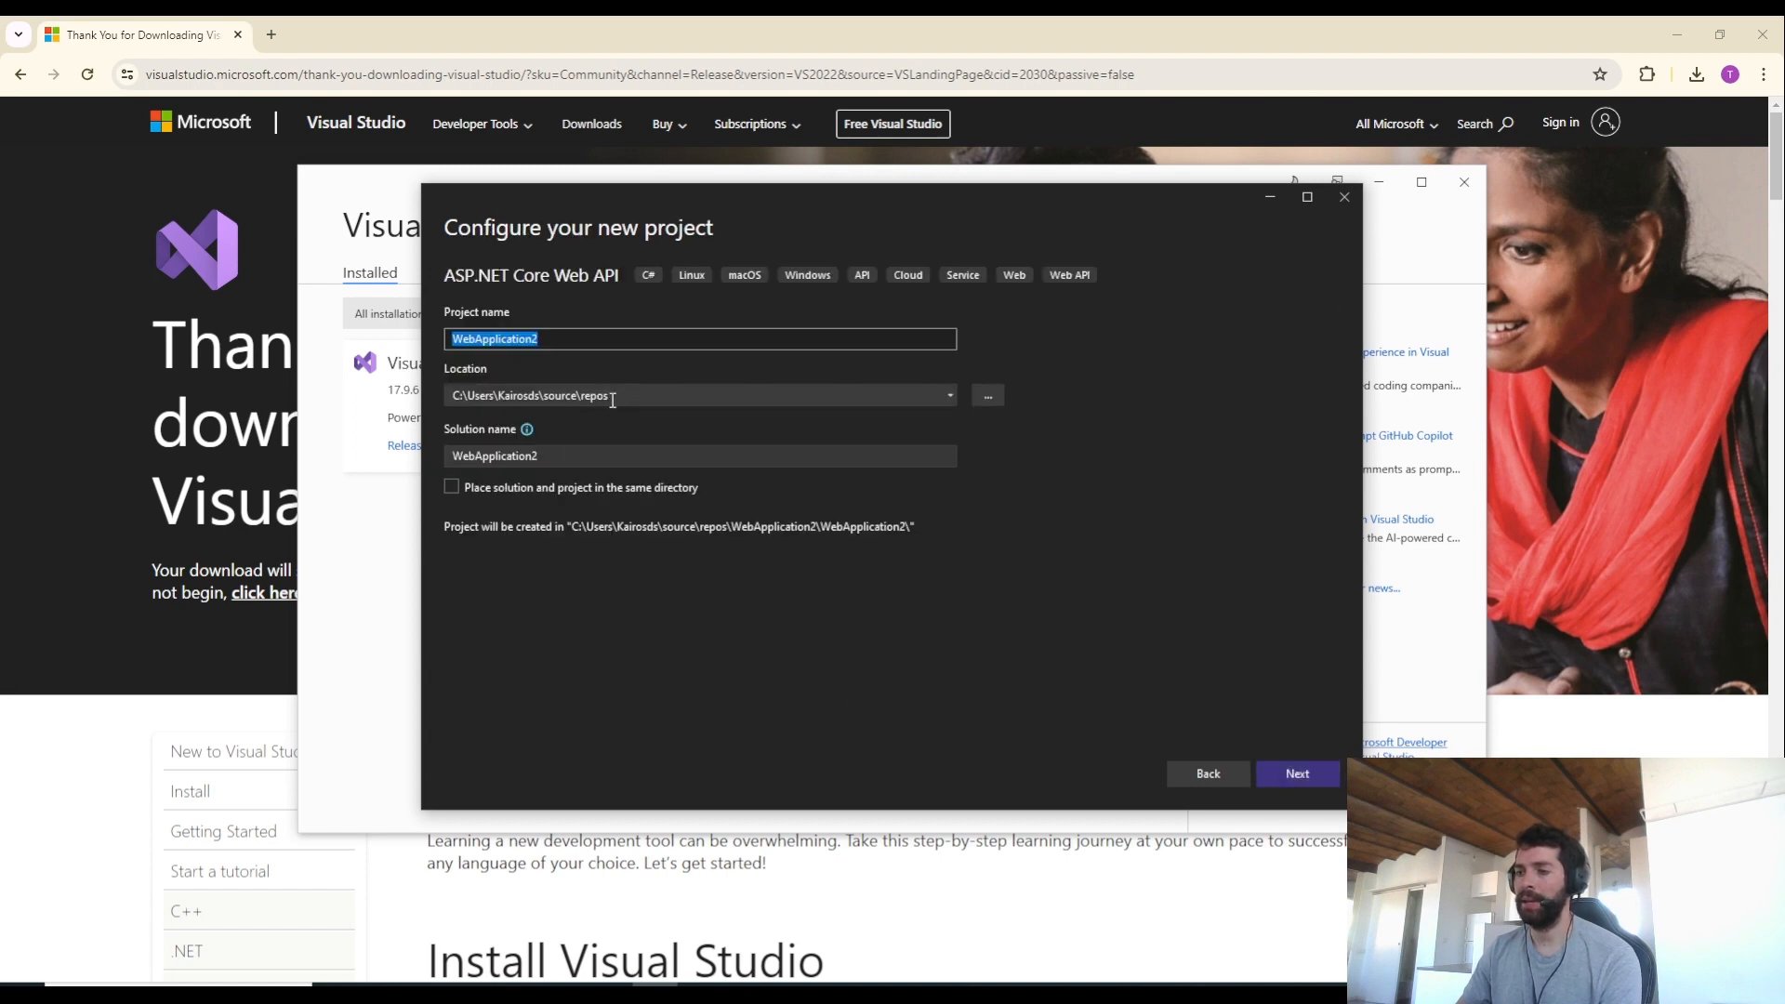
left_click(613, 399)
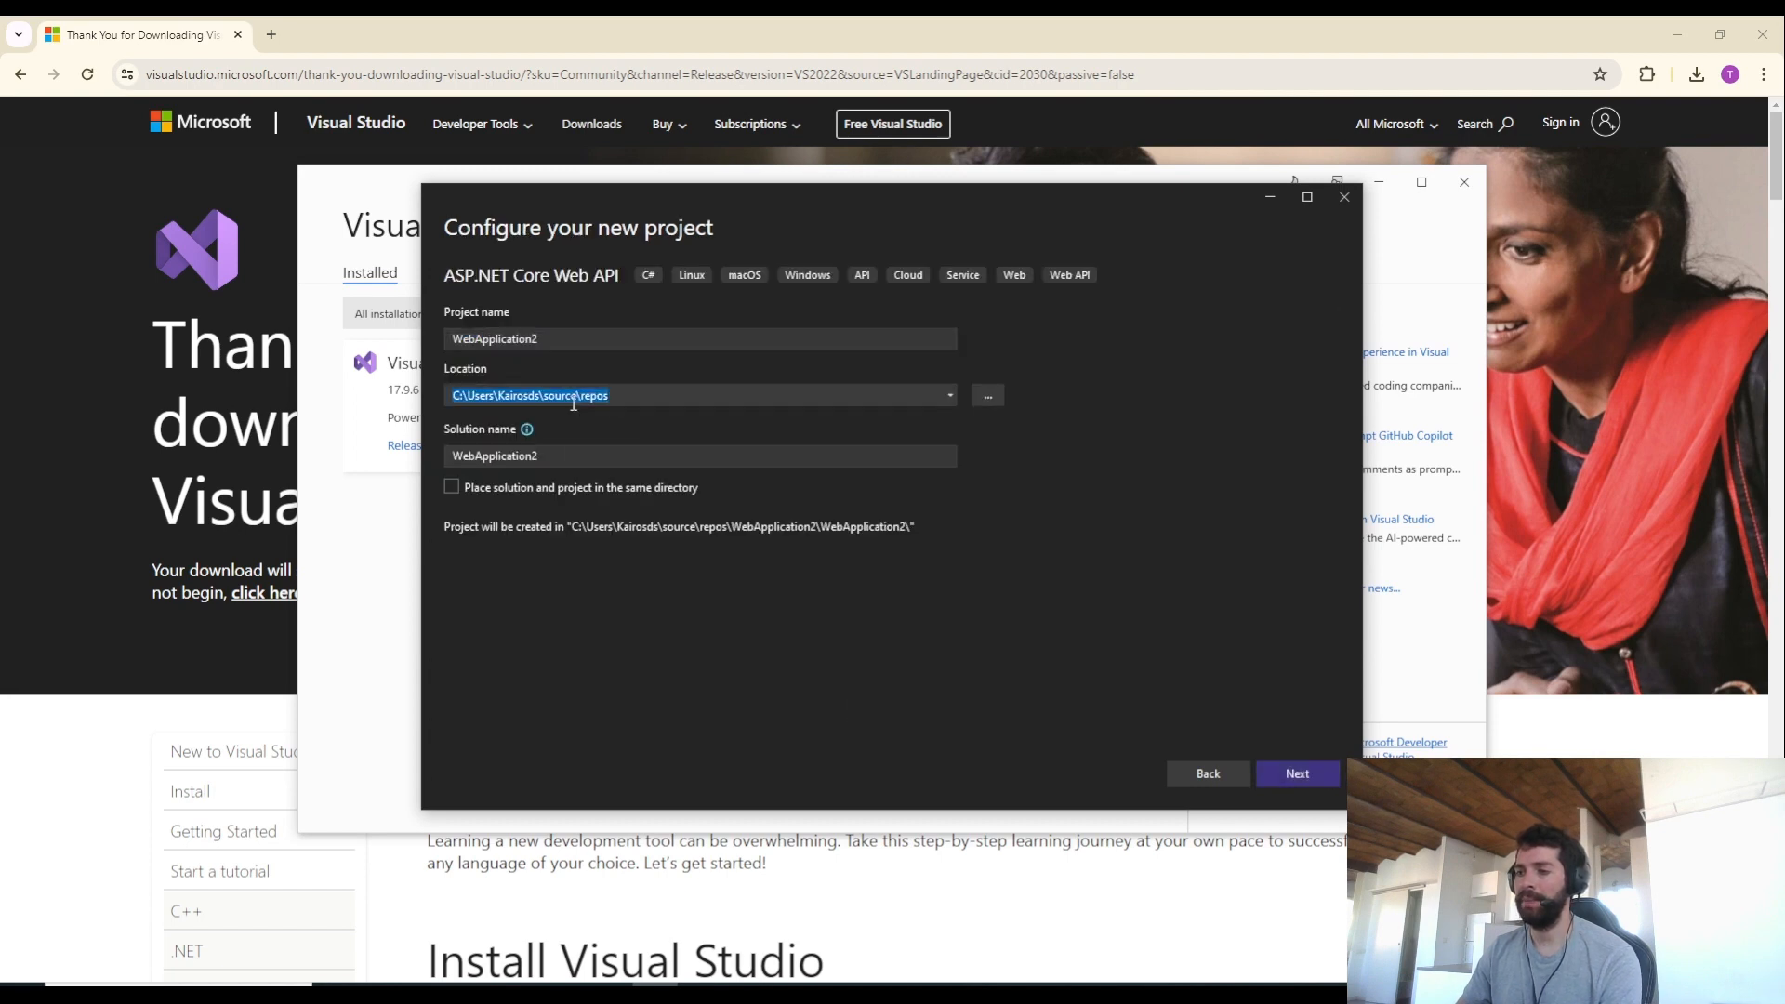
left_click(532, 342)
type("Test")
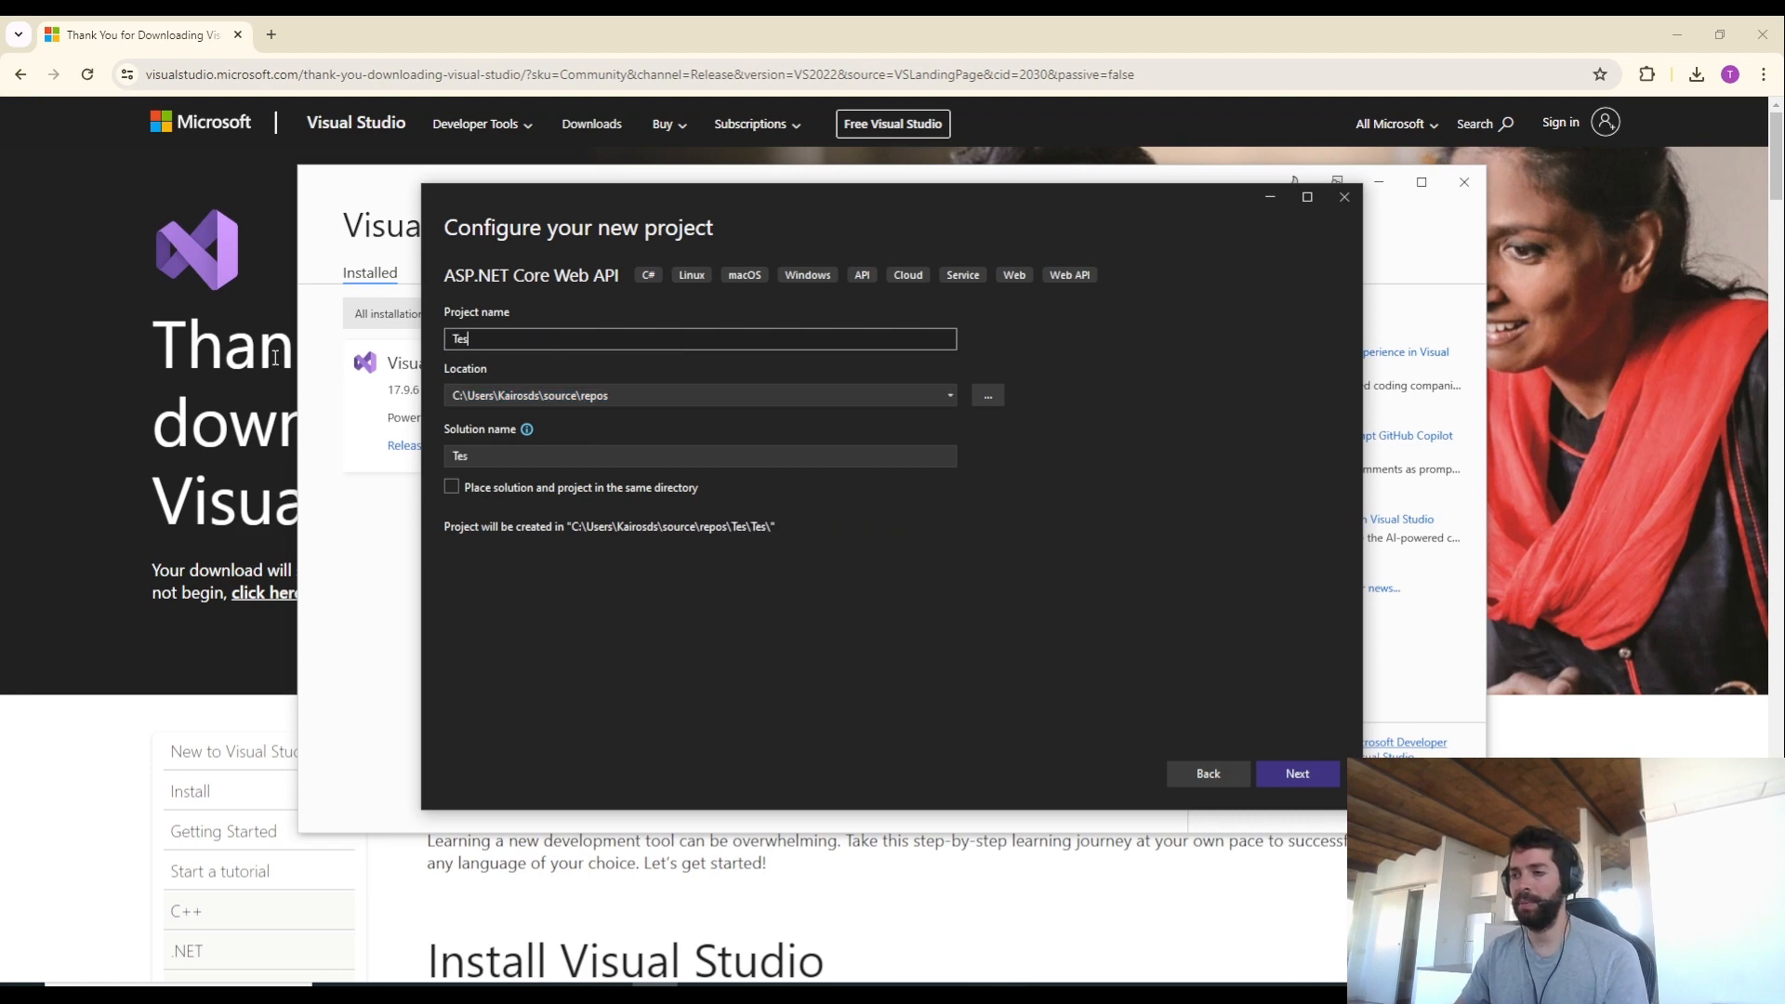
left_click(1292, 780)
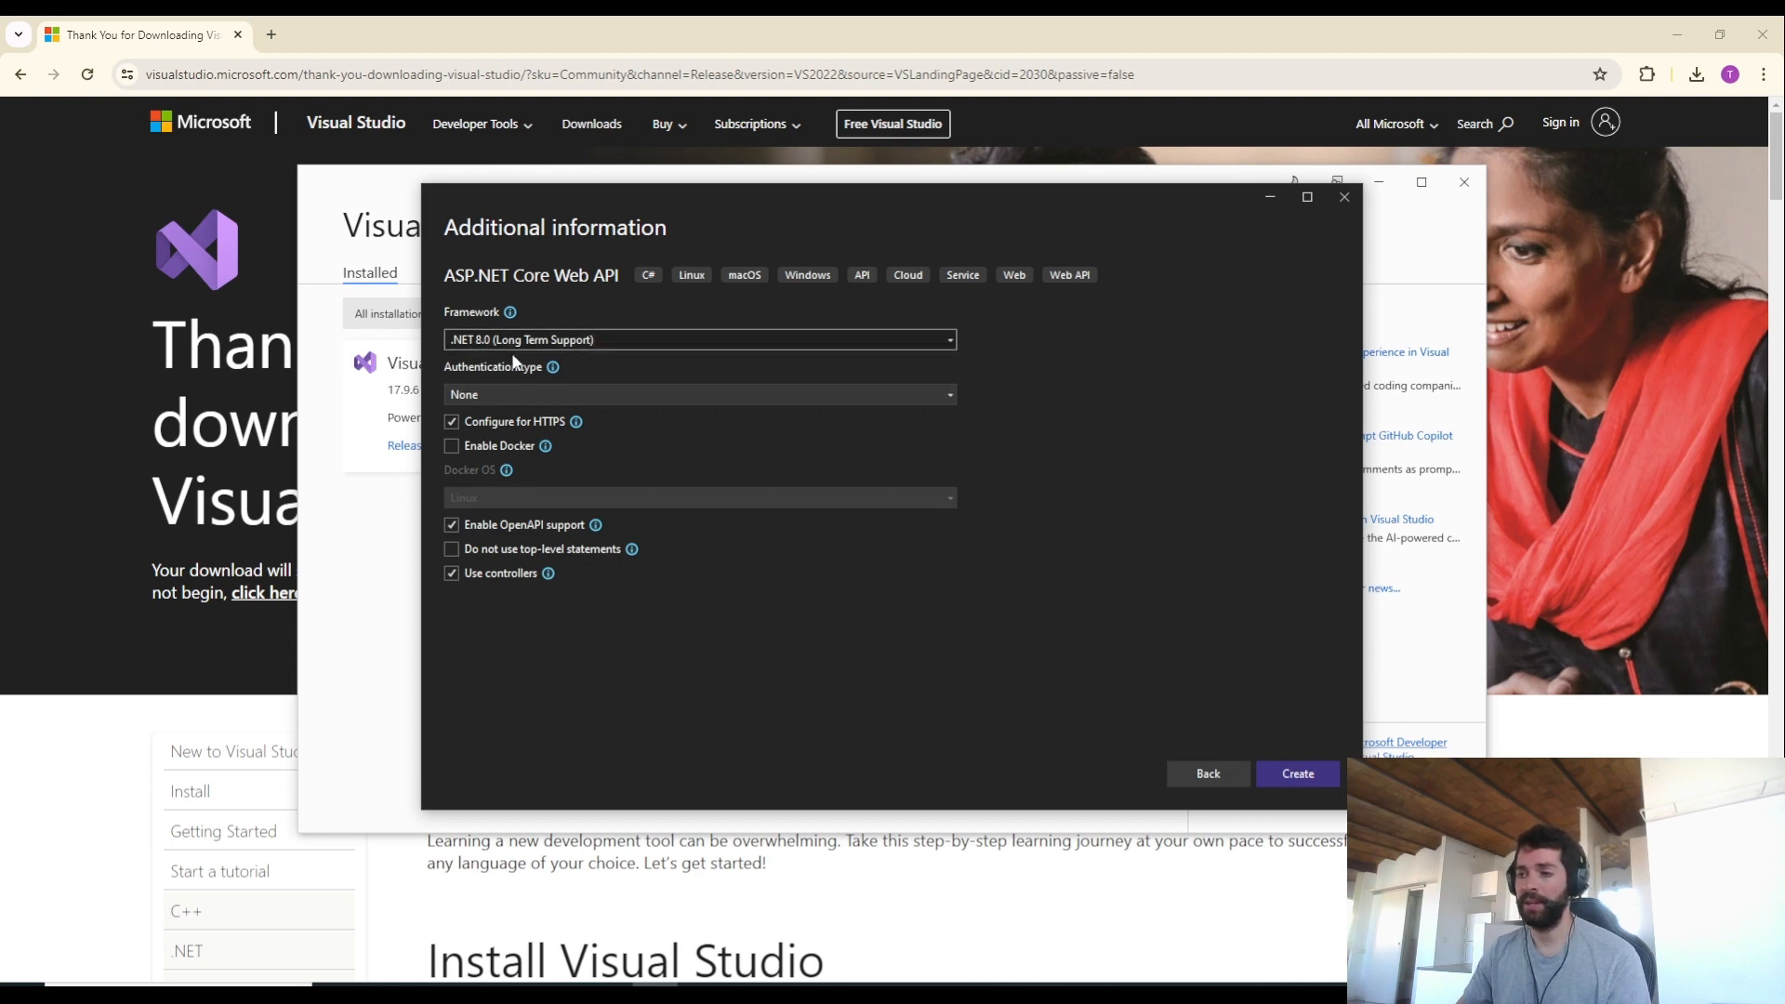
Create the project on .NET 8.0, overwriting the existing solution, and close the installer and browser windows
left_click(1294, 770)
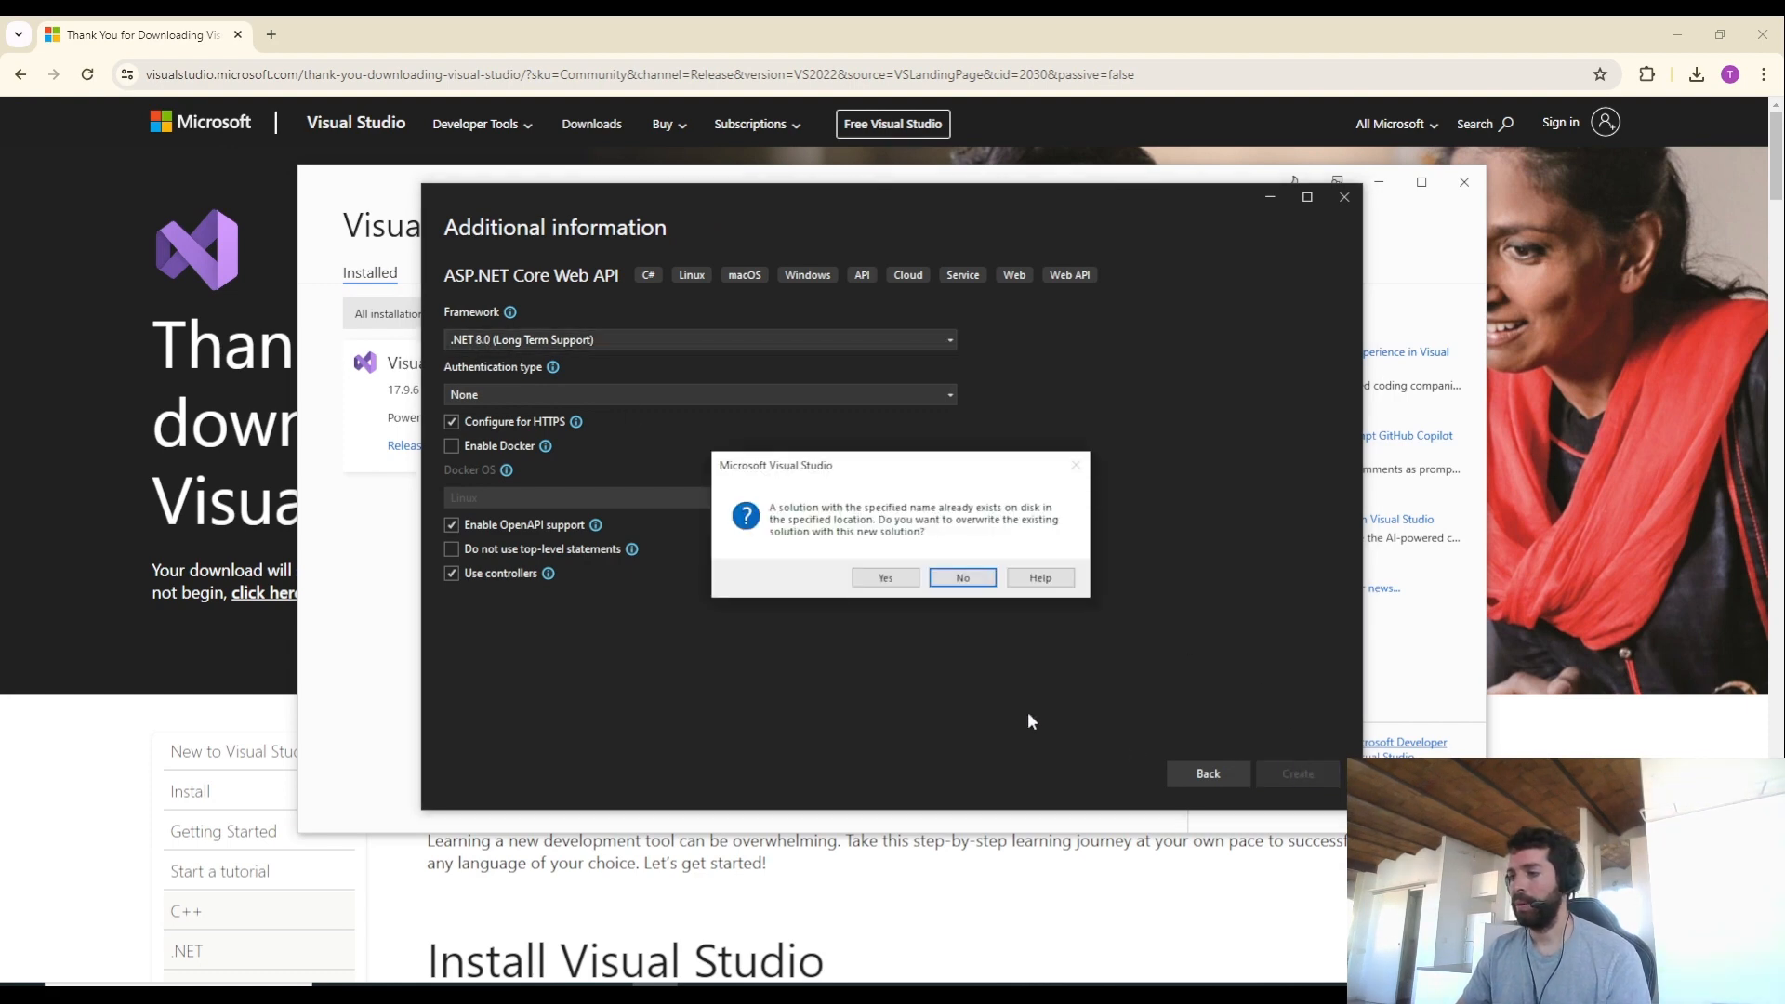
left_click(886, 581)
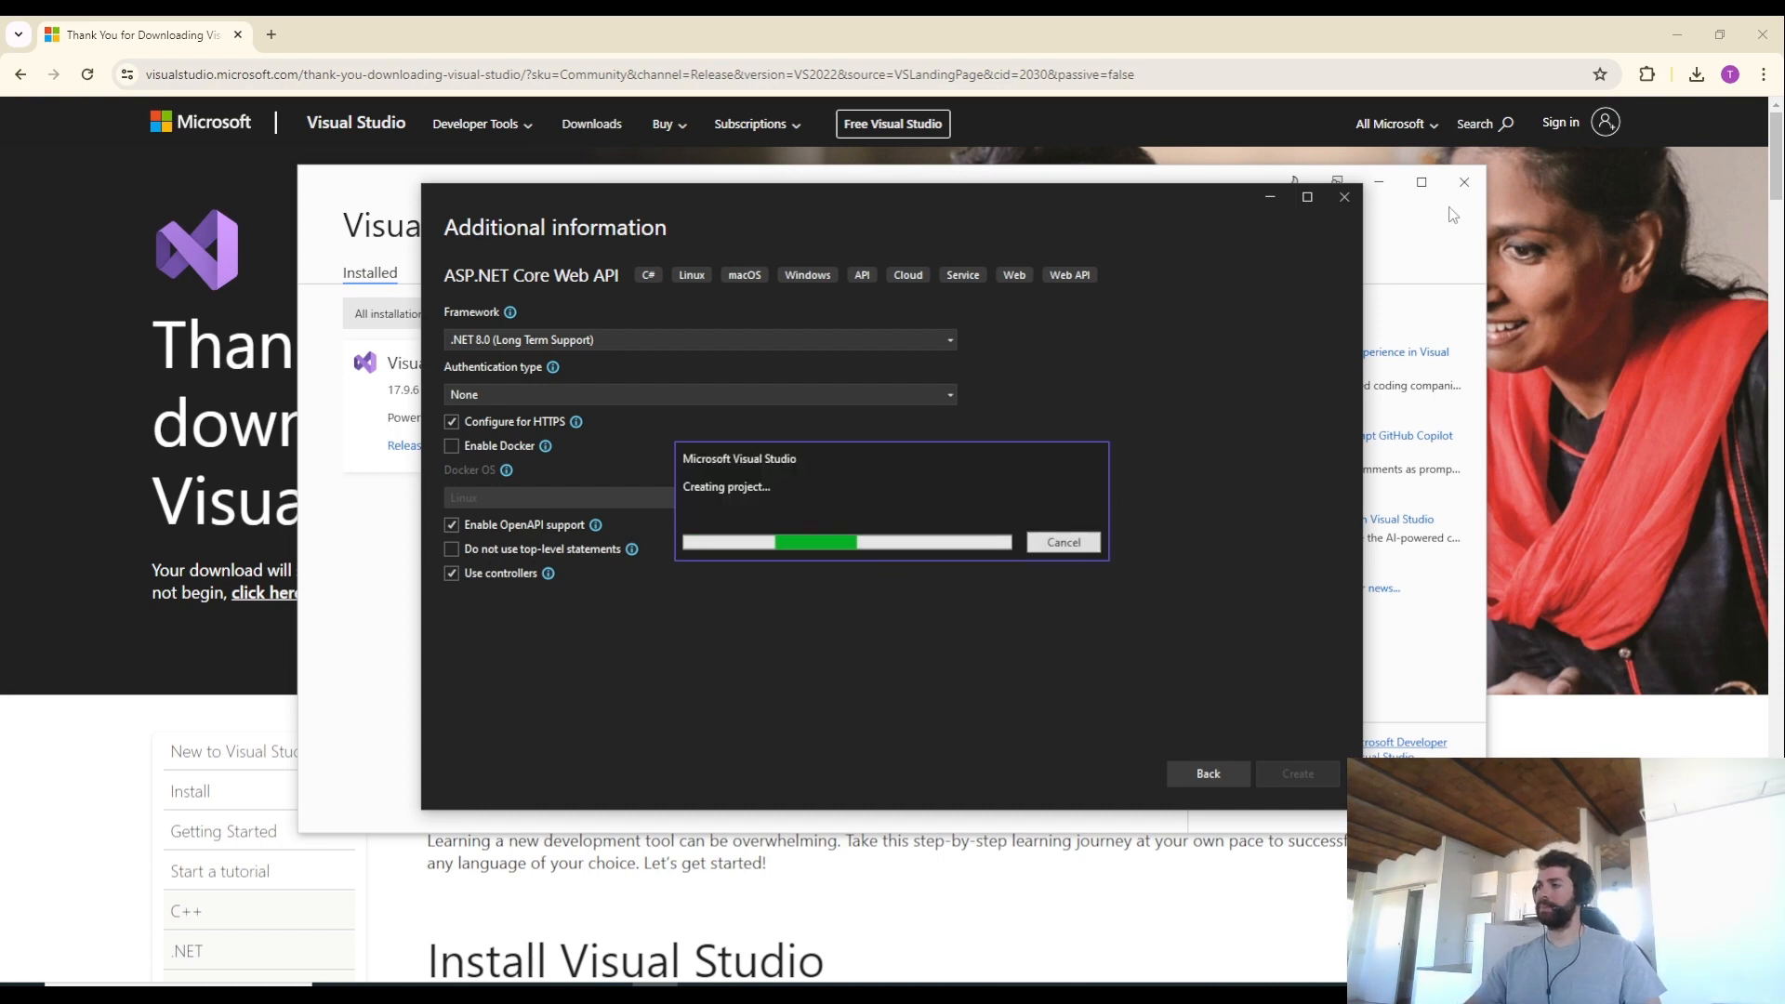
left_click(1464, 182)
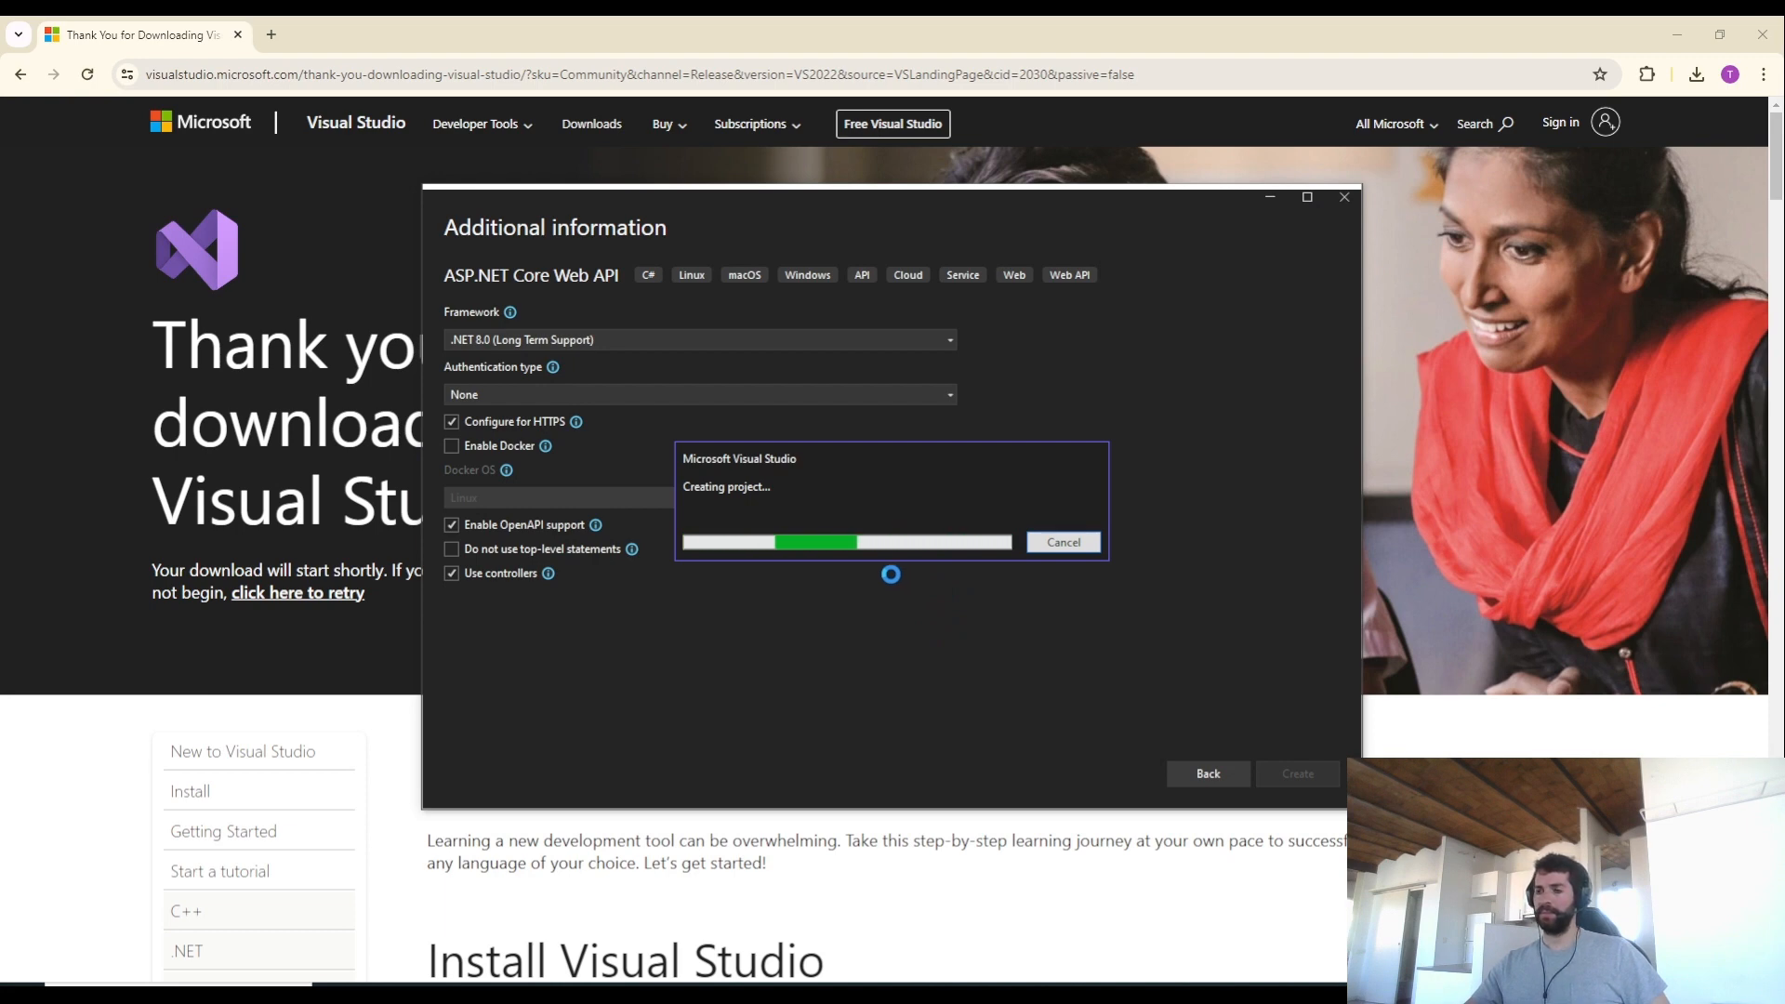
left_click(1764, 35)
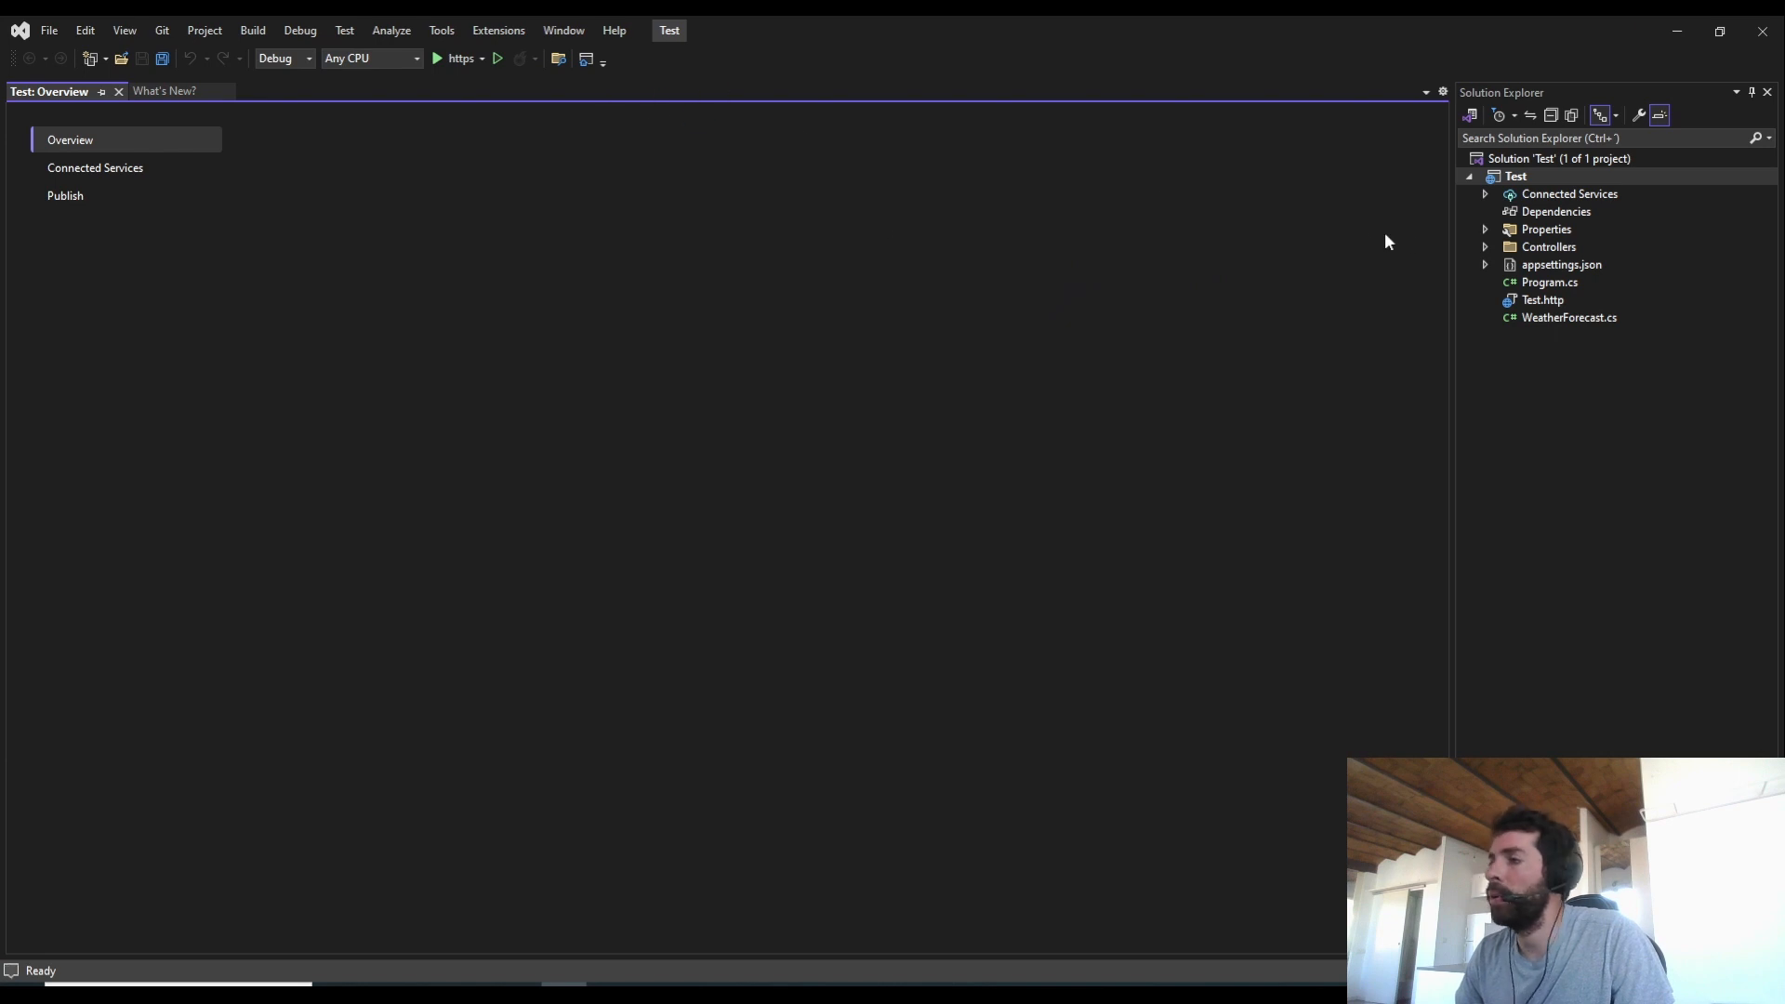
Expand the Controllers folder of the Test project and run the project with the https profile
left_click(1486, 246)
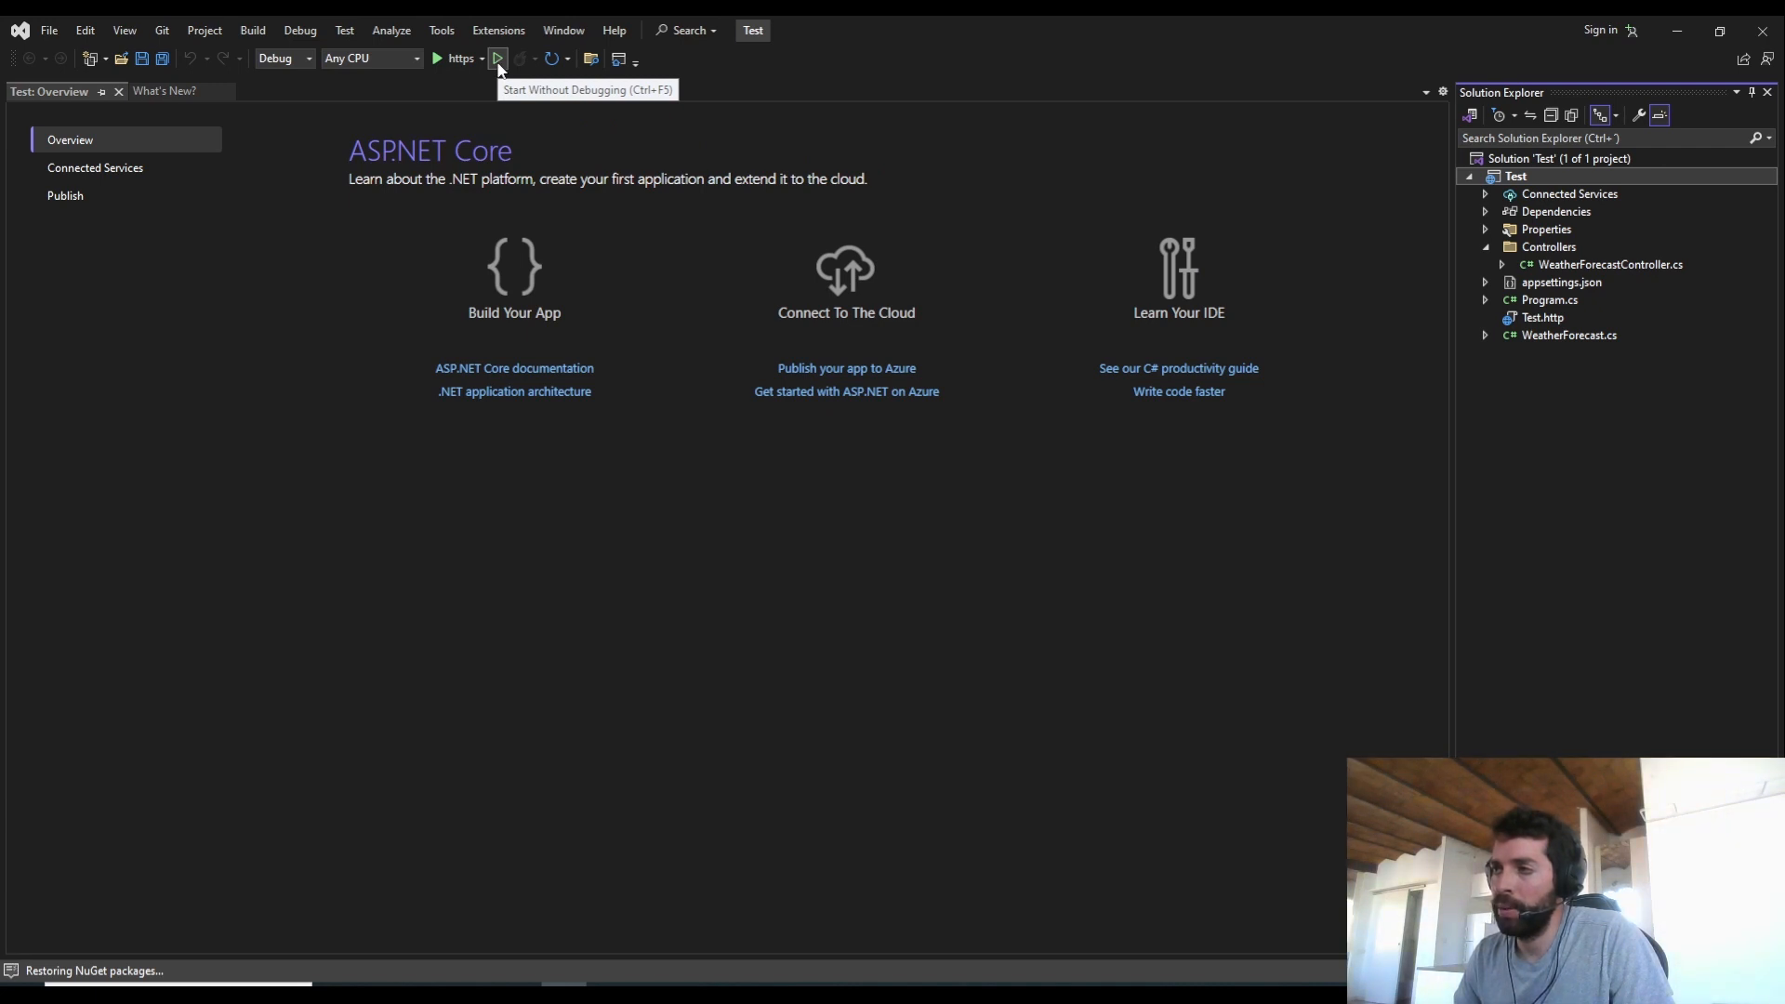
left_click(455, 58)
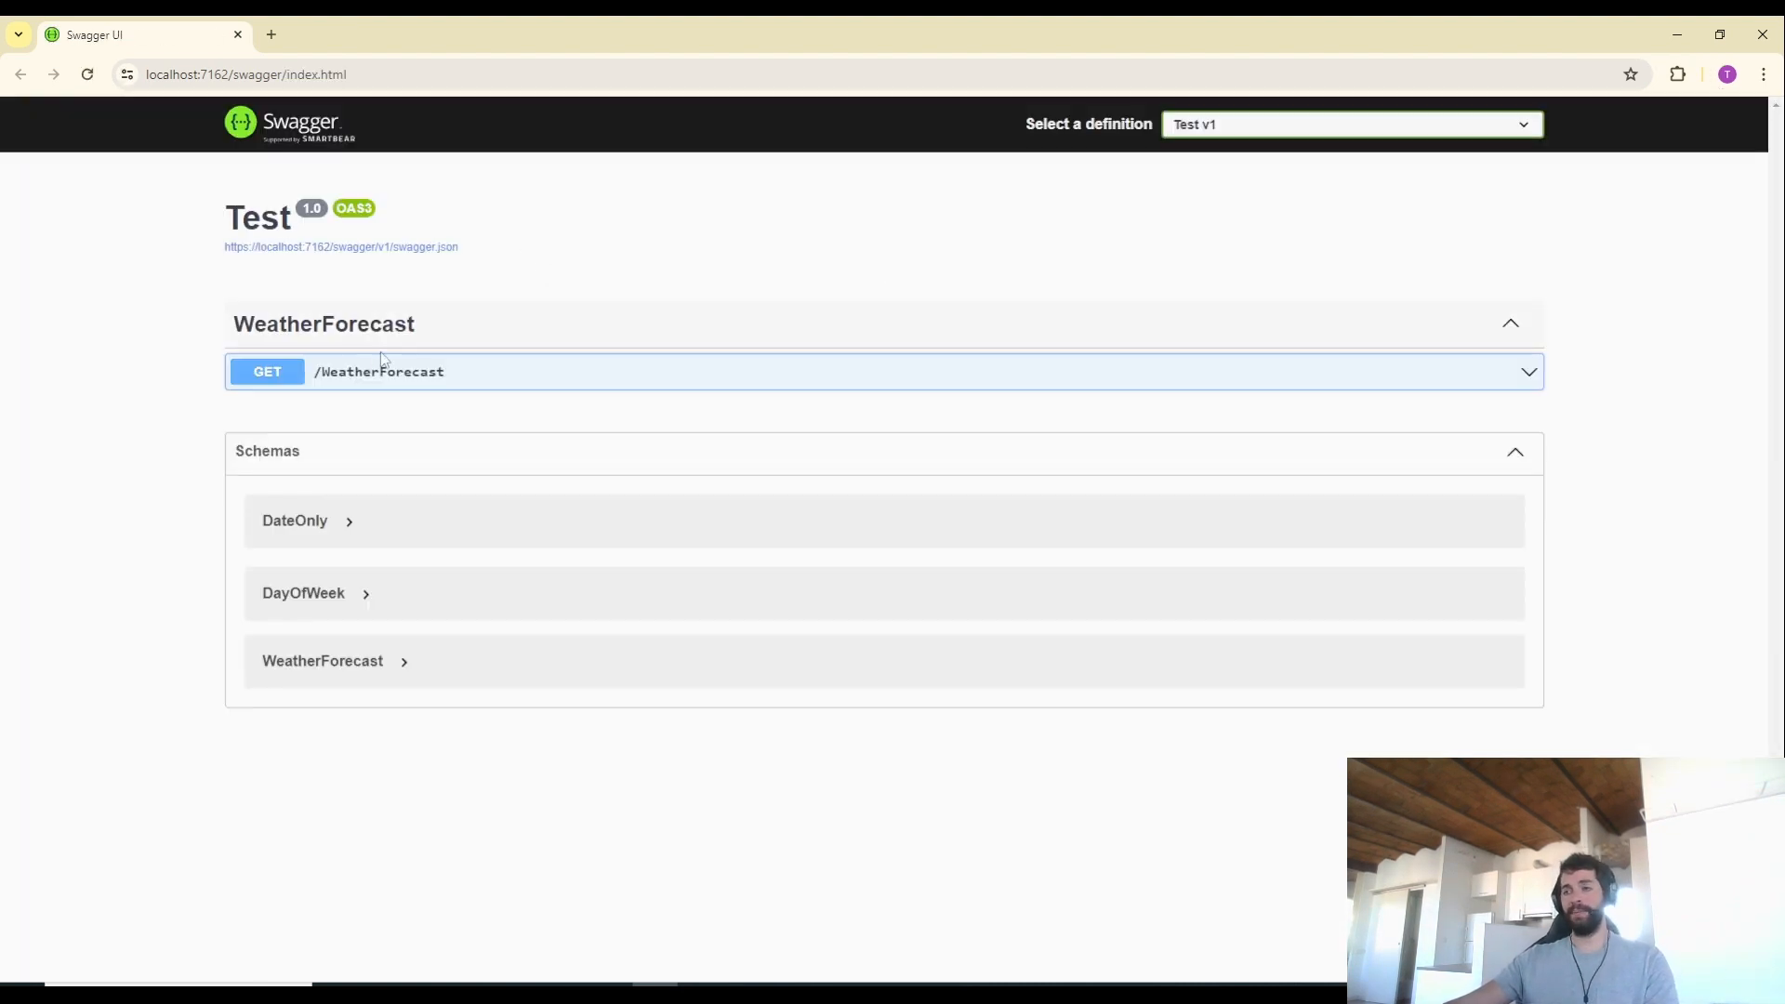
Try out the GET /WeatherForecast endpoint in Swagger by executing a request, and examine its response body
left_click(333, 381)
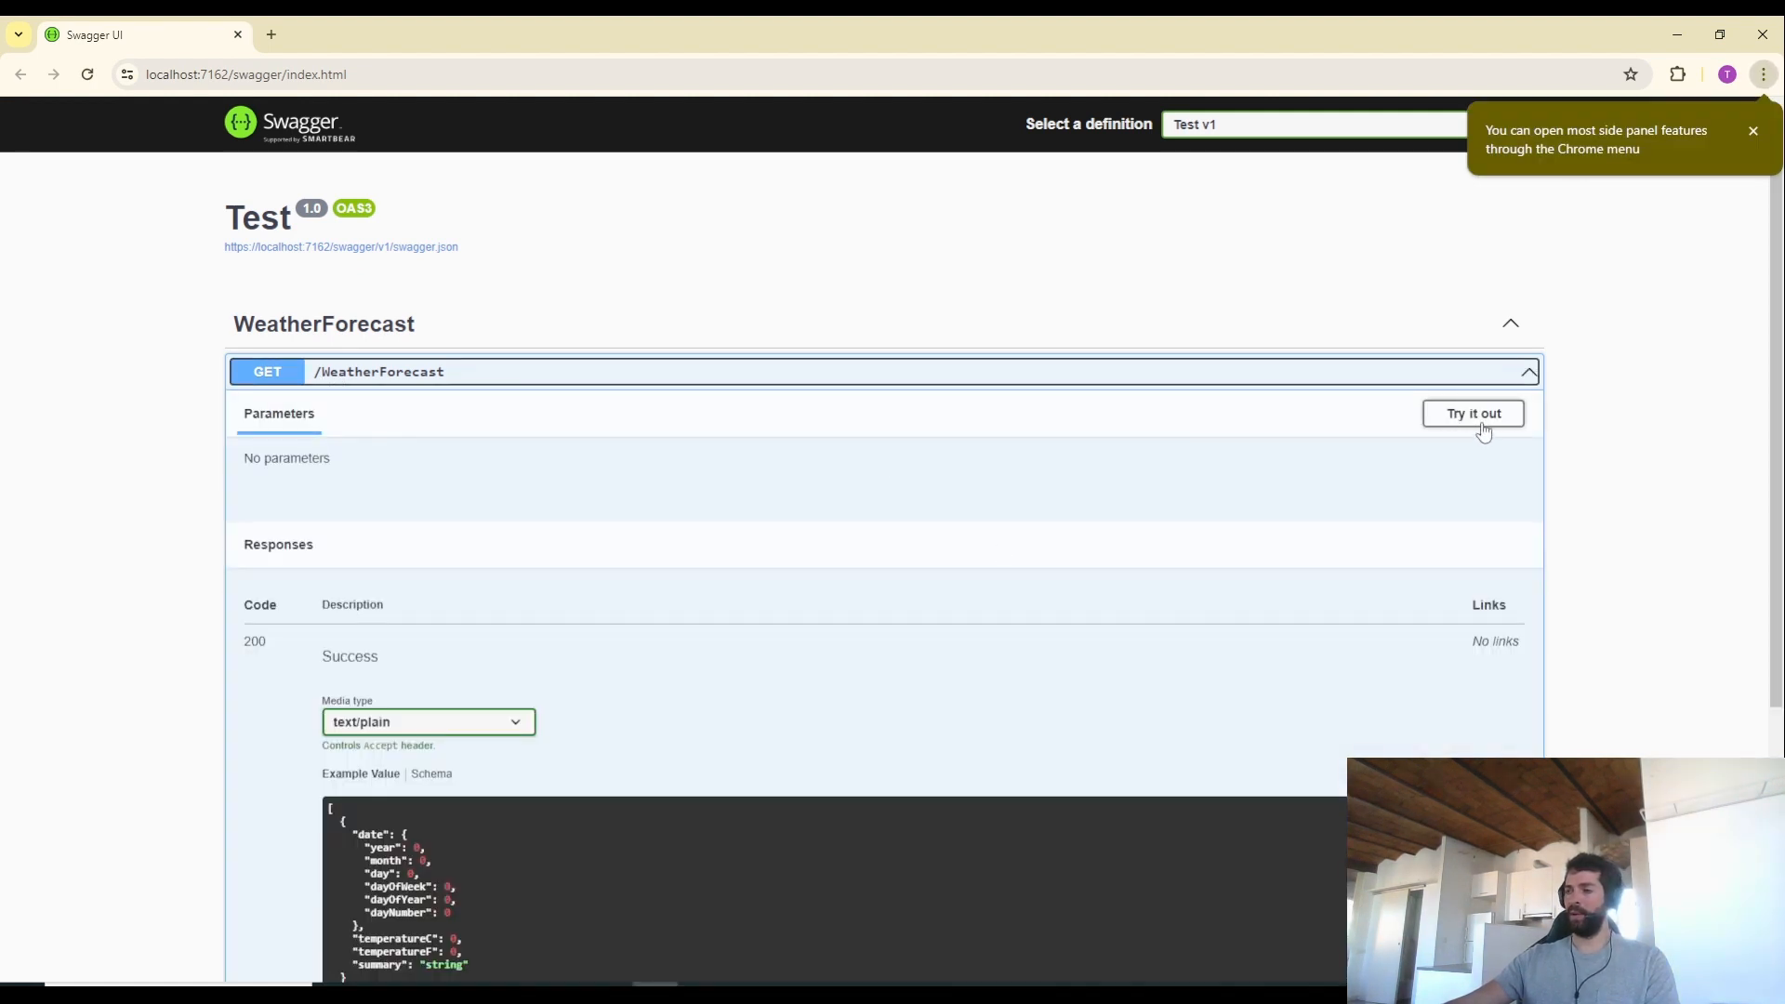
left_click(1466, 424)
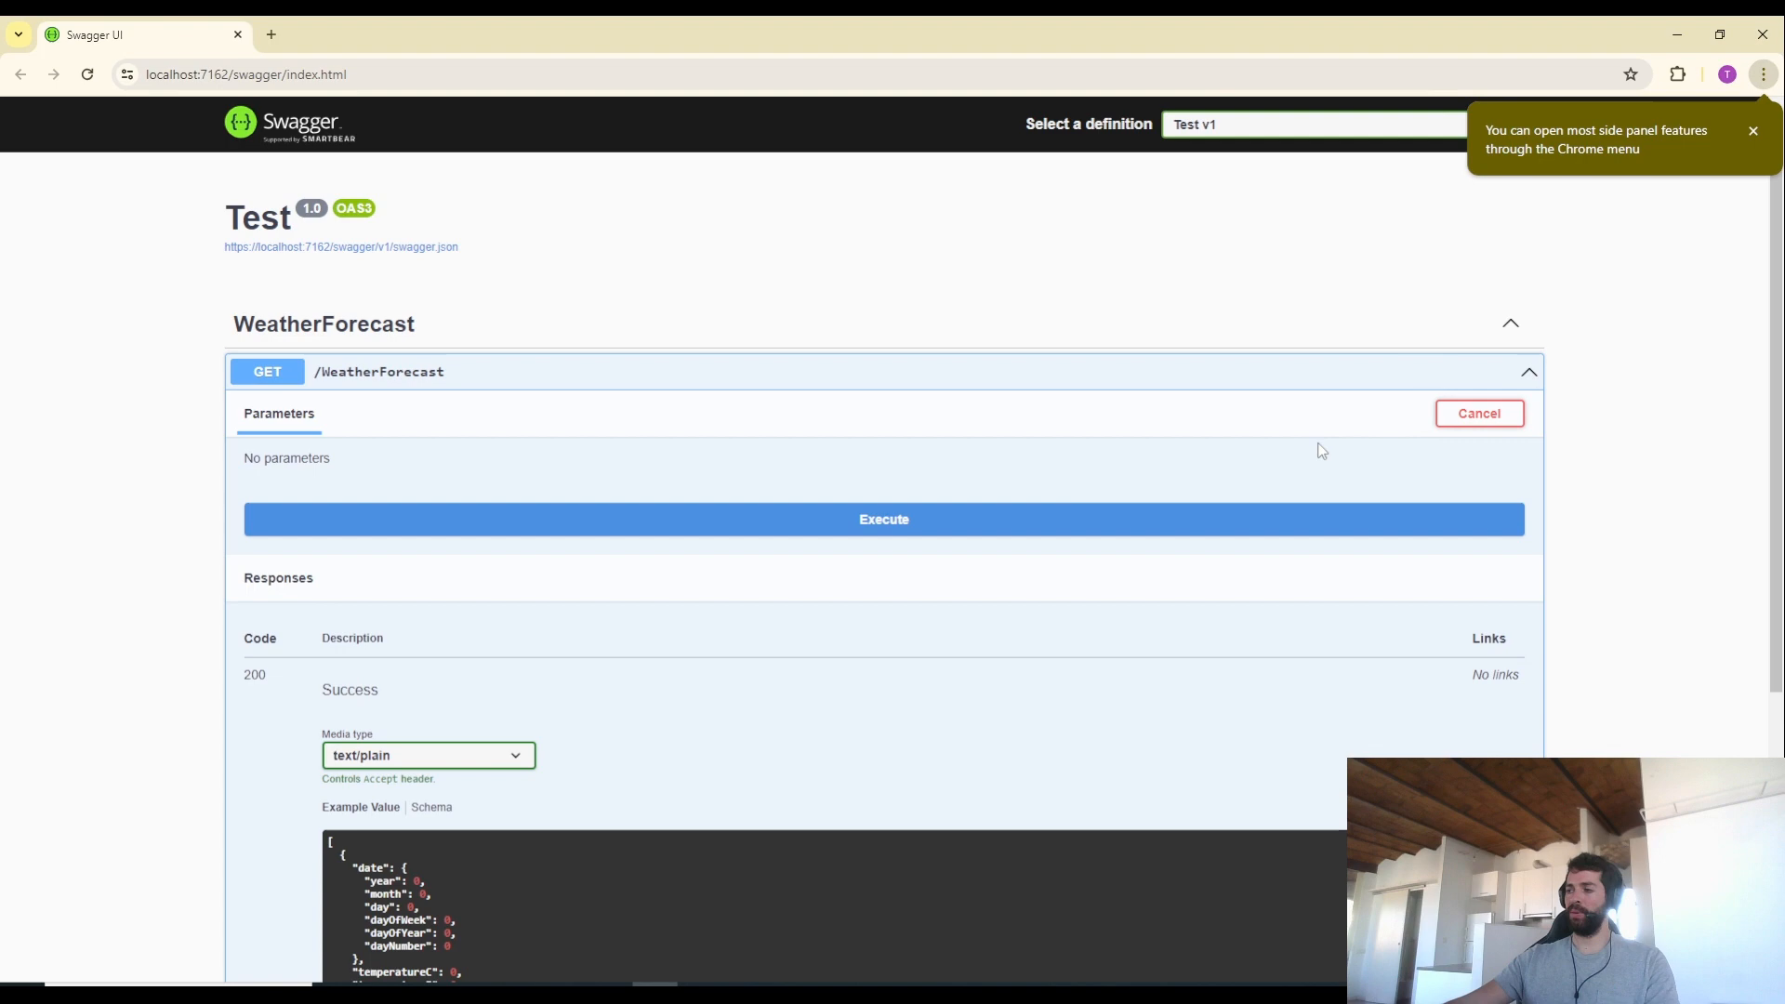
left_click(897, 530)
scroll(488, 593, "down", 4)
left_click_drag(387, 584, 476, 744)
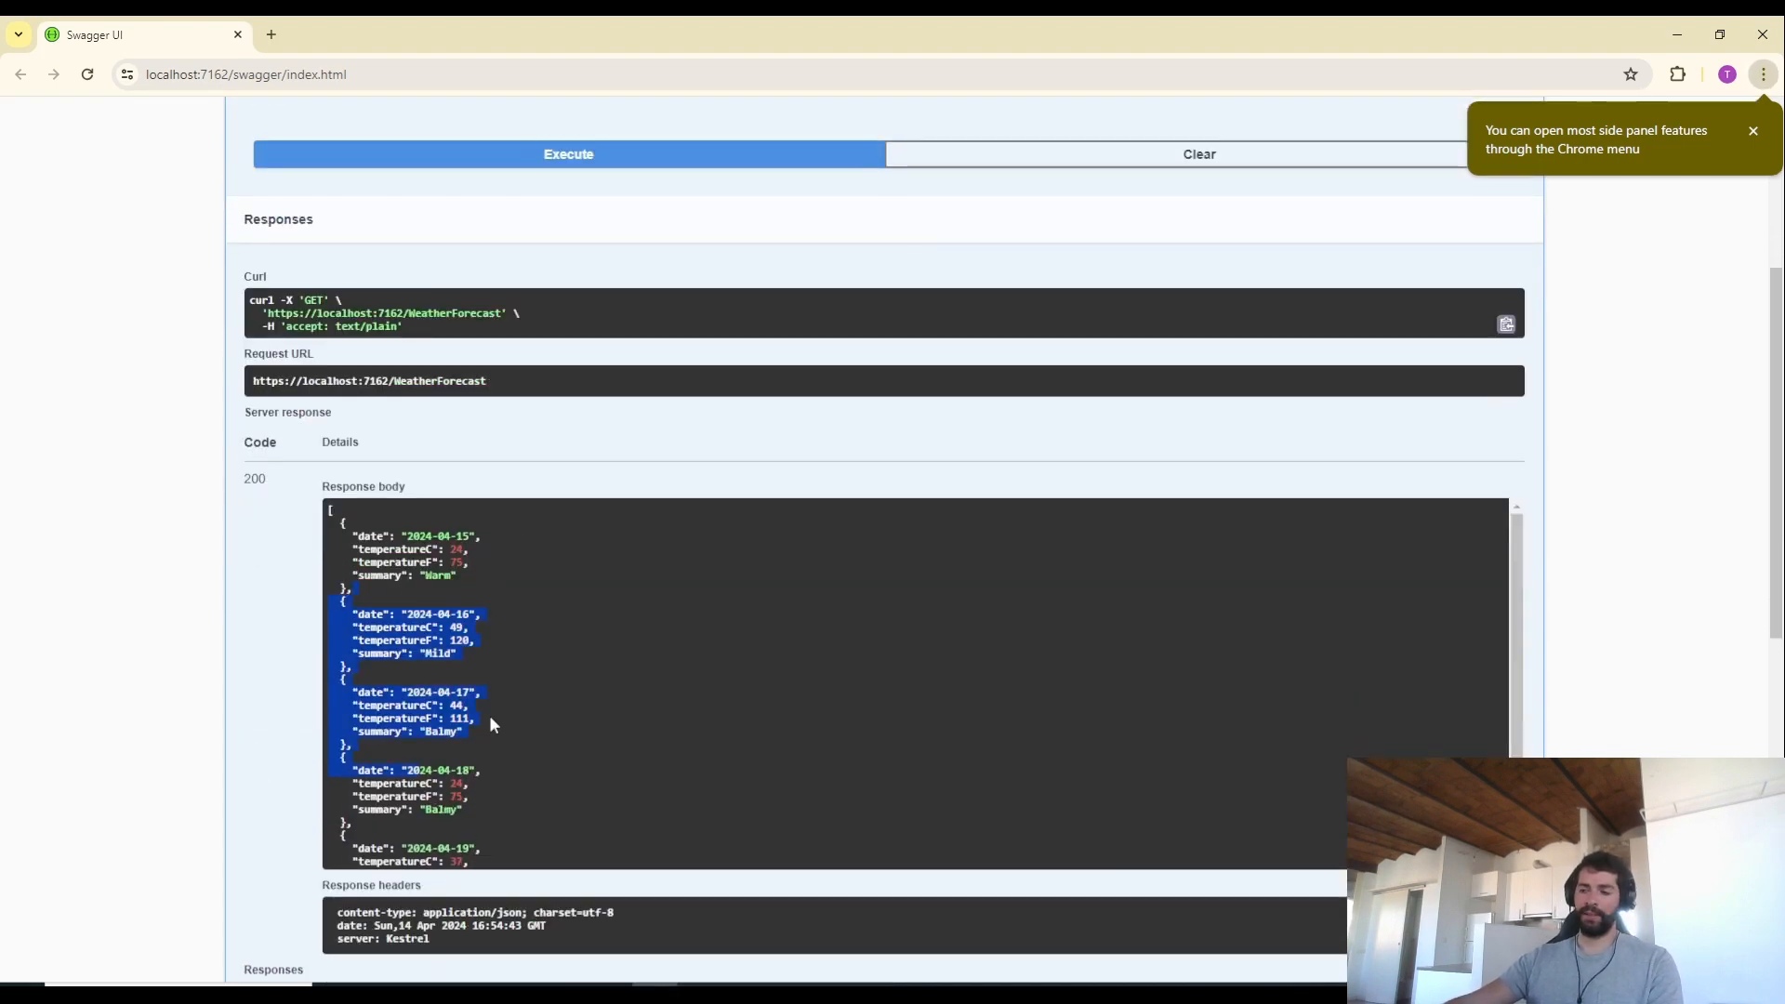